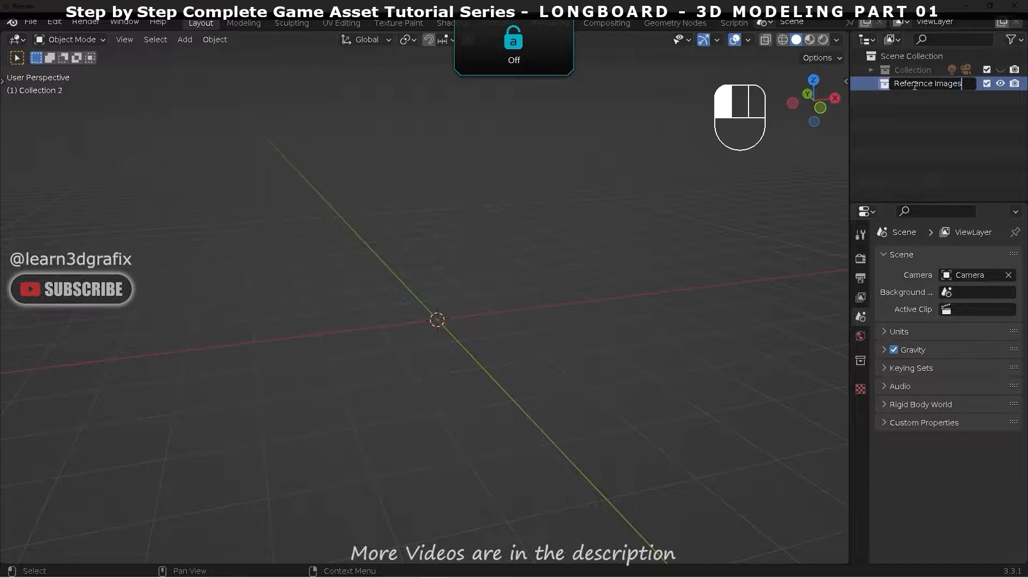
Step: Add FRONT.jpg as a reference image aligned to the front orthographic view
{"action": "middle_click_drag", "start_coordinate": [474, 331], "coordinate": [448, 275]}
{"action": "key", "text": "KP_1"}
{"action": "key", "text": "shift+a"}
{"action": "mouse_move", "coordinate": [436, 420]}
{"action": "left_click", "coordinate": [525, 419]}
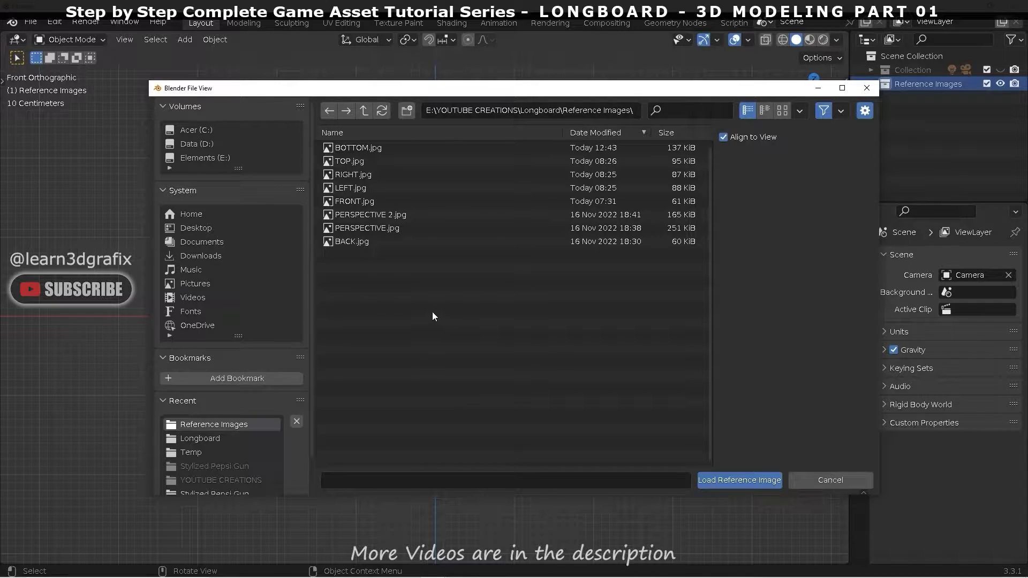
{"action": "left_click", "coordinate": [362, 200]}
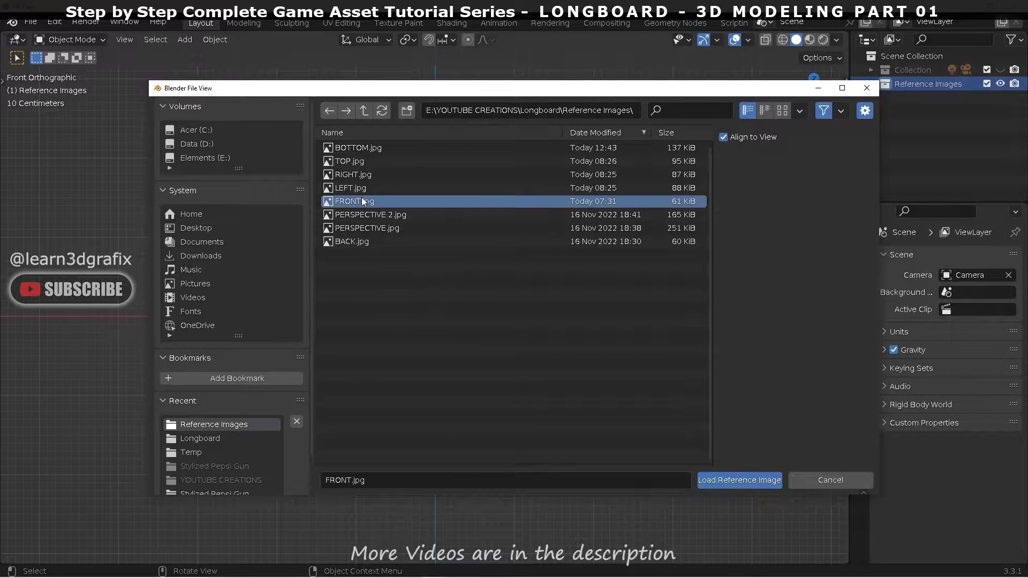
{"action": "left_click", "coordinate": [753, 482]}
{"action": "scroll", "coordinate": [442, 307], "scroll_direction": "up", "scroll_amount": 2}
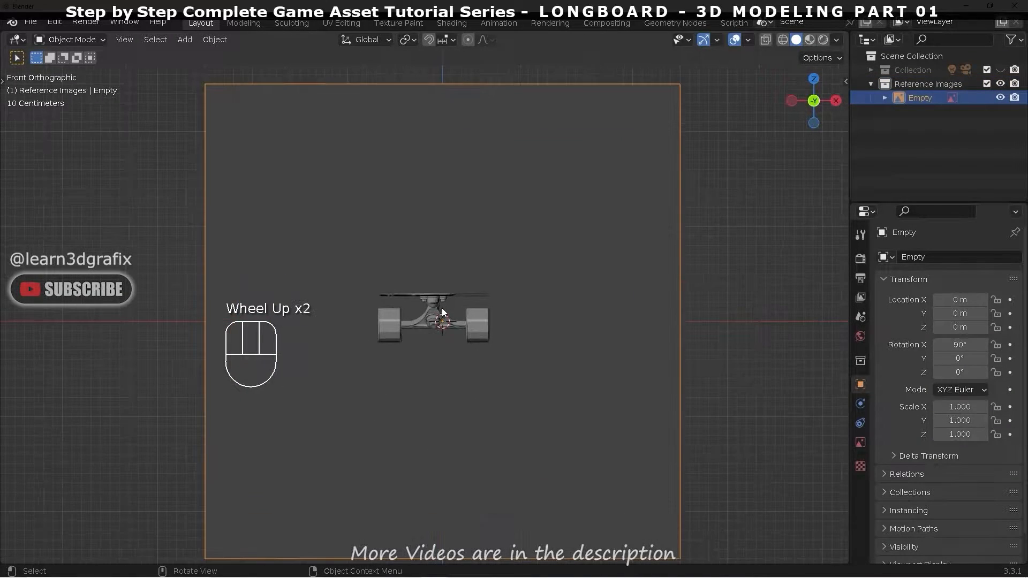
Step: Enable opacity for the front reference image and set it to 0.5
{"action": "left_click", "coordinate": [859, 443]}
{"action": "left_click", "coordinate": [937, 417]}
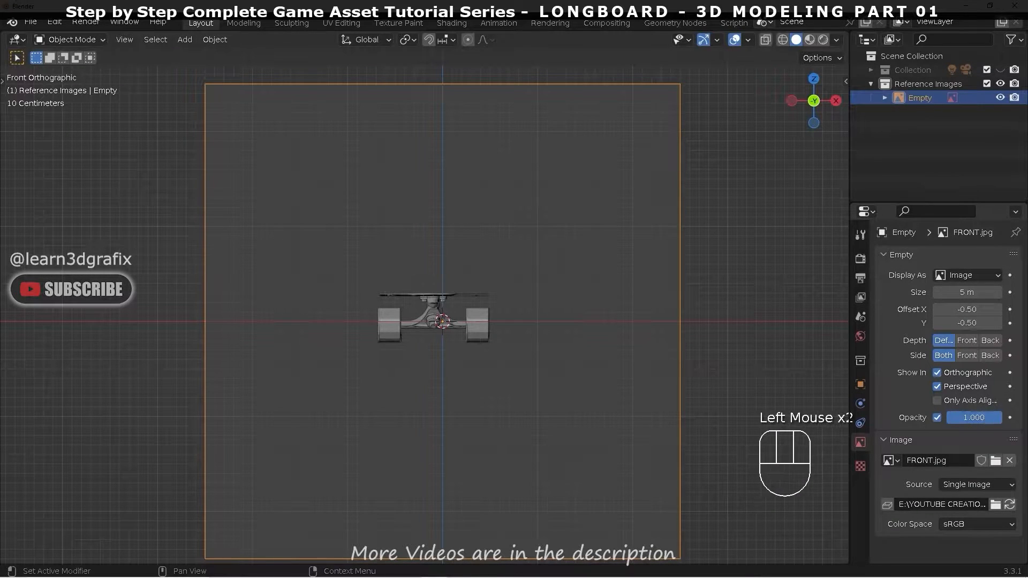
{"action": "left_click", "coordinate": [982, 417]}
{"action": "type", "text": ".5"}
Step: Move the front image about 0.094 m along X to centre the truck on the vertical axis
{"action": "scroll", "coordinate": [450, 319], "scroll_direction": "up", "scroll_amount": 5}
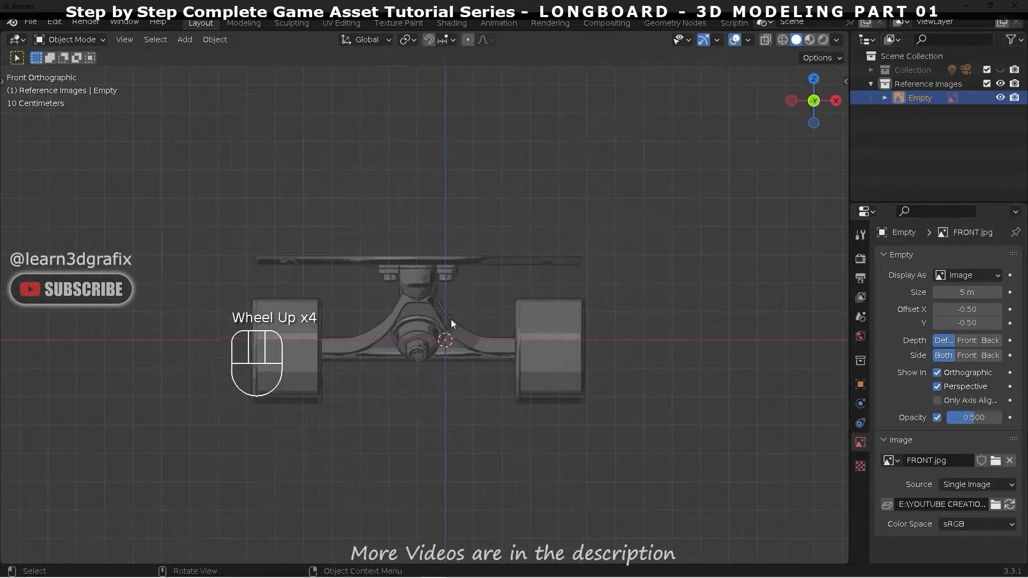
{"action": "key", "text": "g"}
{"action": "key", "text": "x"}
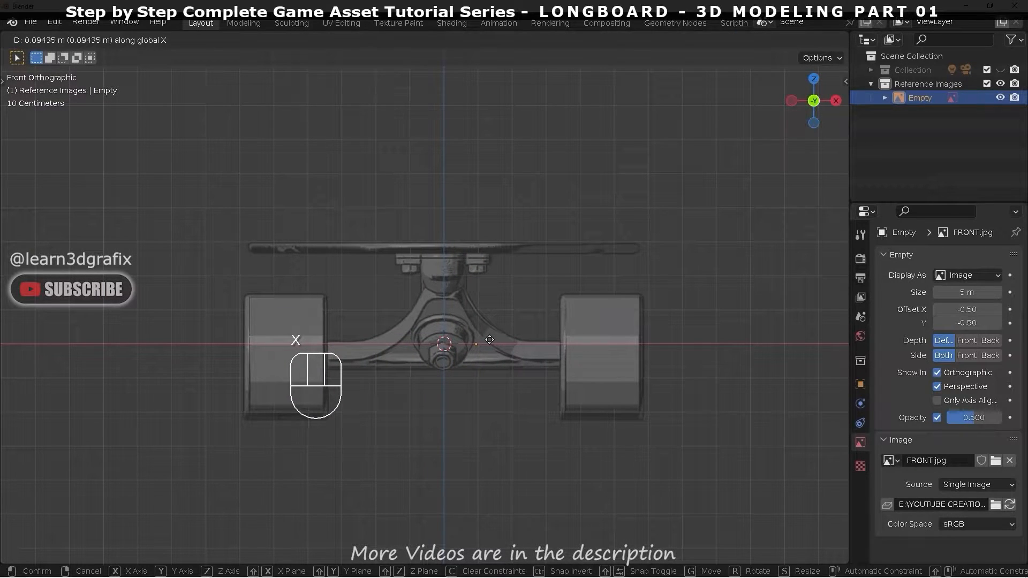
{"action": "left_click", "coordinate": [491, 339]}
Step: Move the front image back about 3.58 m along the Y axis, away from the origin
{"action": "scroll", "coordinate": [418, 311], "scroll_direction": "down", "scroll_amount": 4}
{"action": "middle_click_drag", "start_coordinate": [419, 311], "coordinate": [479, 331]}
{"action": "scroll", "coordinate": [388, 308], "scroll_direction": "up", "scroll_amount": 1}
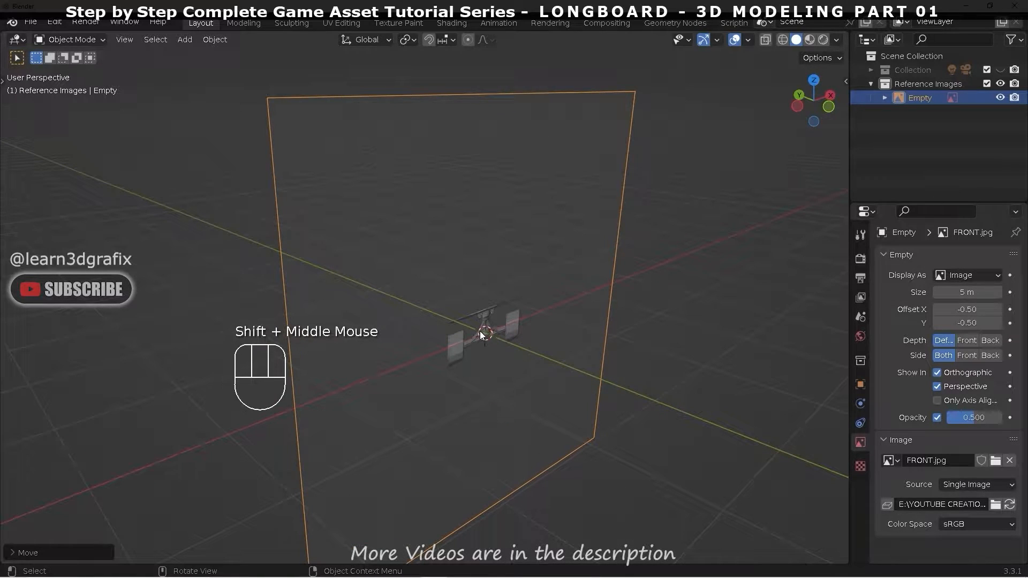
{"action": "key", "text": "g"}
{"action": "key", "text": "y"}
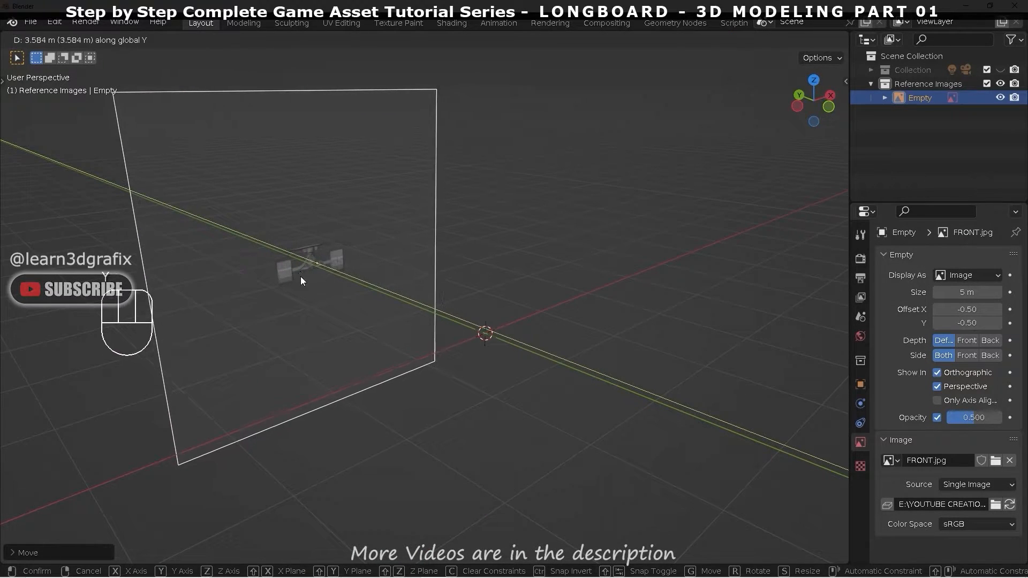
{"action": "left_click", "coordinate": [348, 298]}
Step: Add RIGHT.jpg as a reference image aligned to the right orthographic view
{"action": "scroll", "coordinate": [349, 297], "scroll_direction": "down", "scroll_amount": 2}
{"action": "middle_click_drag", "start_coordinate": [349, 297], "coordinate": [320, 291]}
{"action": "scroll", "coordinate": [332, 292], "scroll_direction": "up", "scroll_amount": 2}
{"action": "scroll", "coordinate": [361, 319], "scroll_direction": "up", "scroll_amount": 1}
{"action": "middle_click_drag", "start_coordinate": [360, 319], "coordinate": [359, 311]}
{"action": "key", "text": "KP_3"}
{"action": "middle_click_drag", "start_coordinate": [390, 350], "coordinate": [450, 272], "text": "shift"}
{"action": "key", "text": "shift+a"}
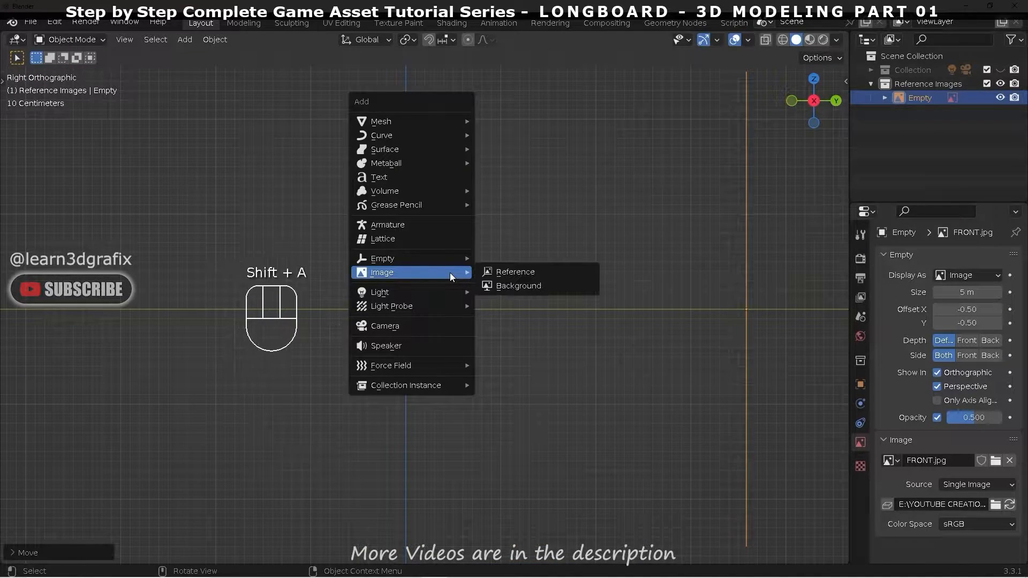
{"action": "left_click", "coordinate": [537, 277]}
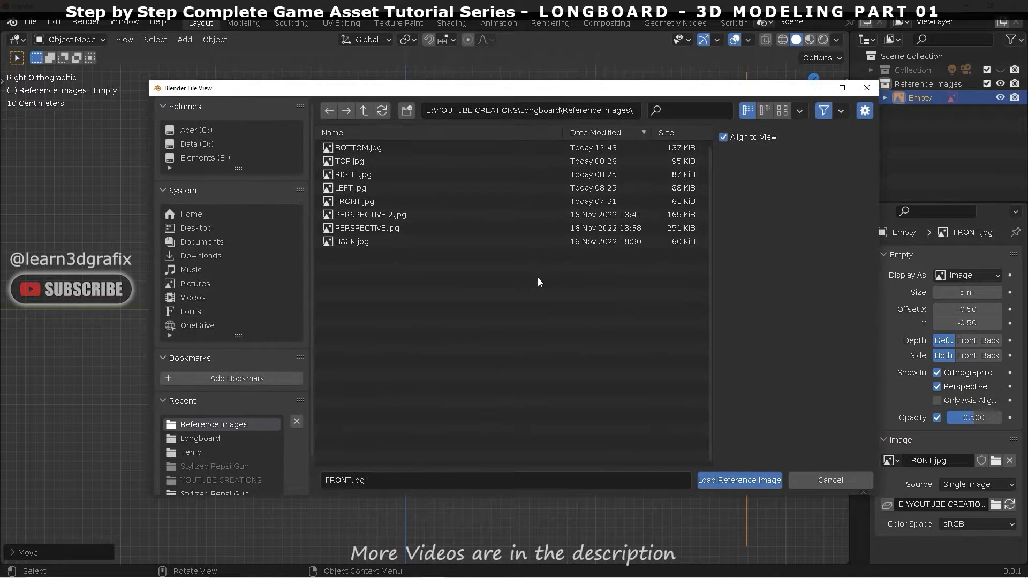
{"action": "left_click", "coordinate": [352, 176]}
{"action": "left_click", "coordinate": [760, 480]}
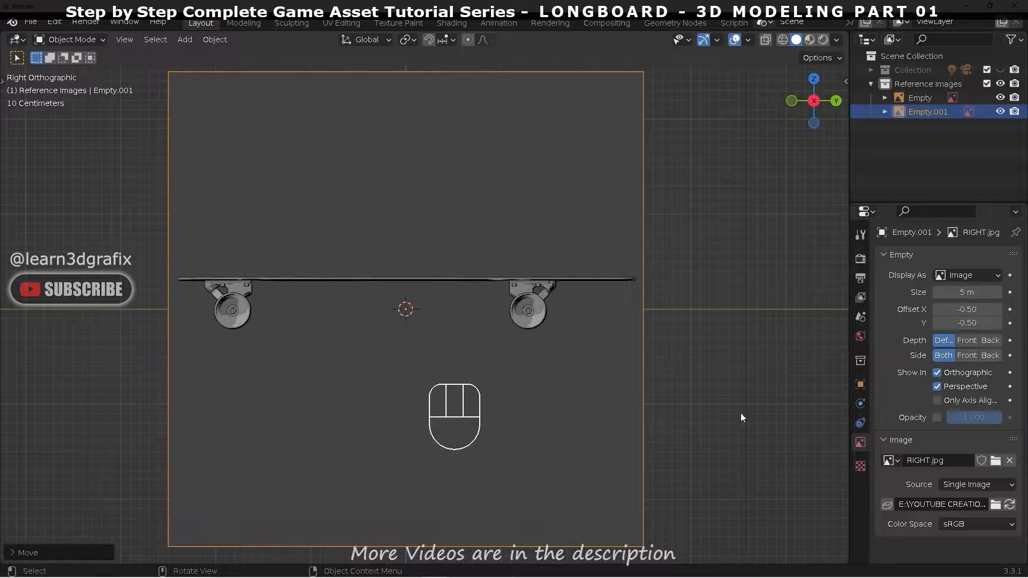
Step: Enable opacity for the right reference image and set it to 0.5
{"action": "left_click", "coordinate": [936, 418]}
{"action": "left_click", "coordinate": [963, 417]}
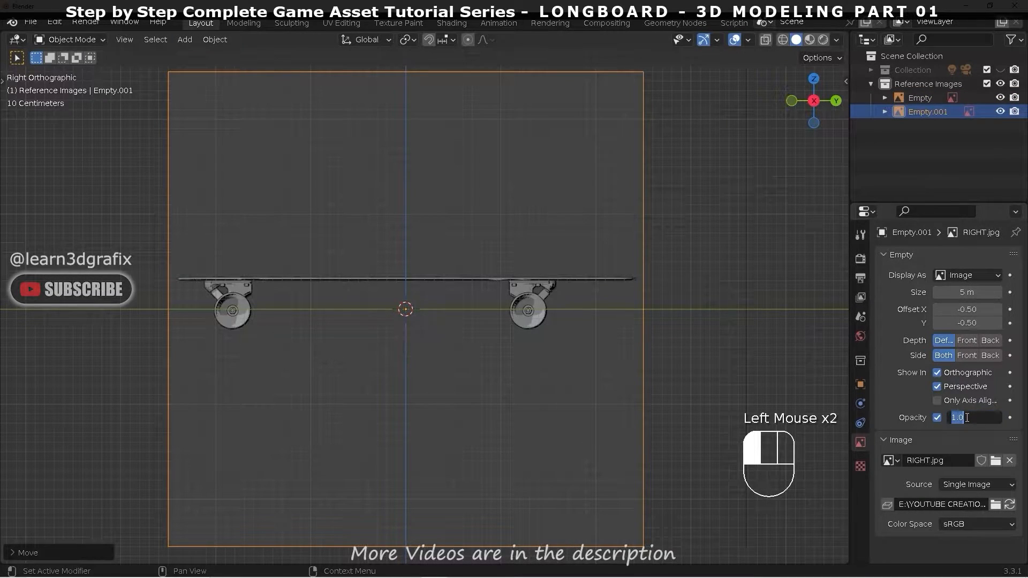
{"action": "type", "text": ".5"}
Step: Move the right reference image along the negative X axis, well clear of the origin
{"action": "scroll", "coordinate": [463, 289], "scroll_direction": "down", "scroll_amount": 2}
{"action": "middle_click_drag", "start_coordinate": [464, 289], "coordinate": [509, 336]}
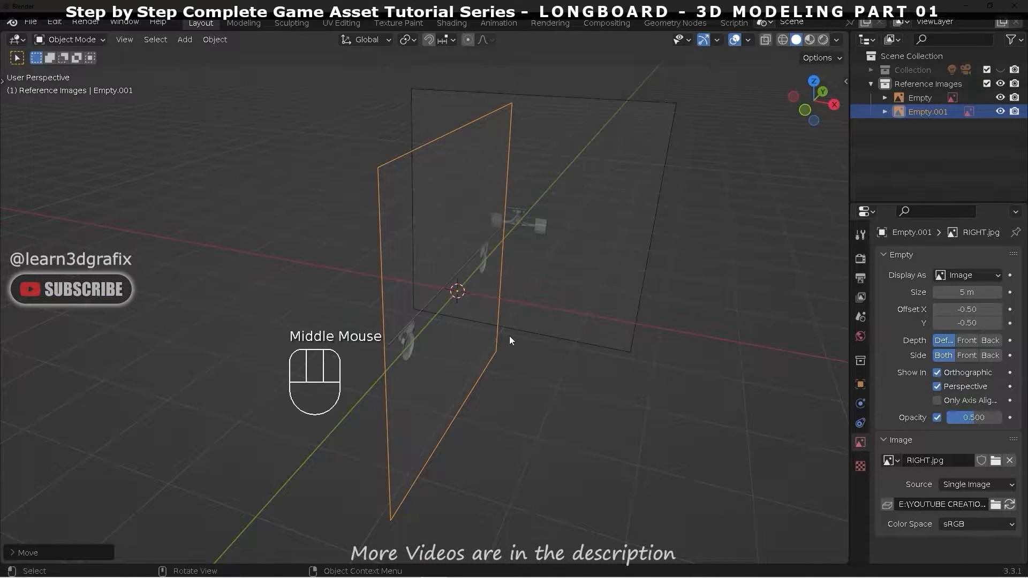
{"action": "key", "text": "g"}
{"action": "key", "text": "x"}
{"action": "left_click", "coordinate": [309, 312]}
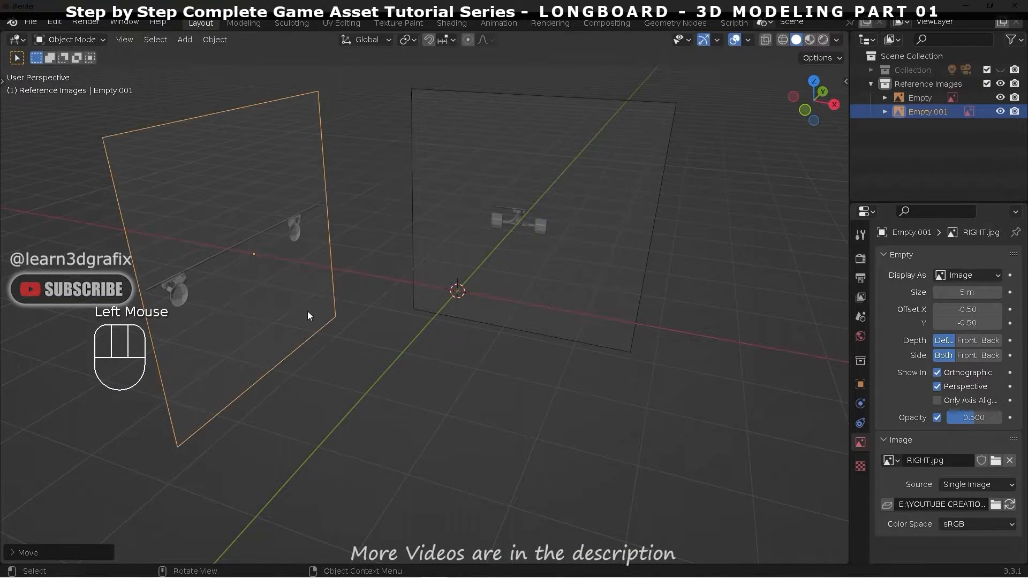
Step: Restrict the right reference image's visible side to Front so it is hidden from the left view
{"action": "key", "text": "ctrl+KP_3"}
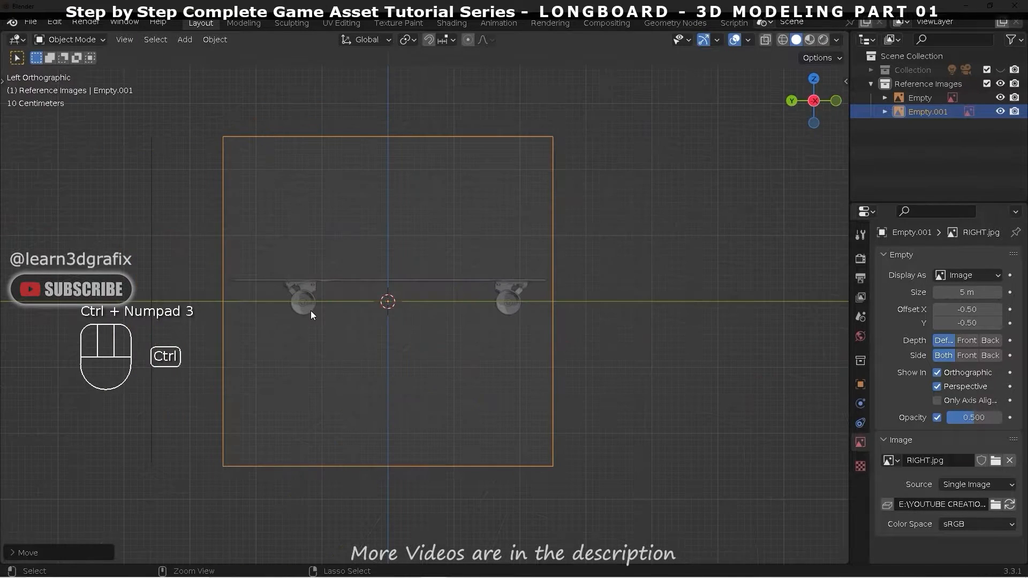
{"action": "scroll", "coordinate": [341, 293], "scroll_direction": "up", "scroll_amount": 2}
{"action": "middle_click_drag", "start_coordinate": [341, 290], "coordinate": [369, 300], "text": "shift"}
{"action": "scroll", "coordinate": [368, 297], "scroll_direction": "up", "scroll_amount": 1}
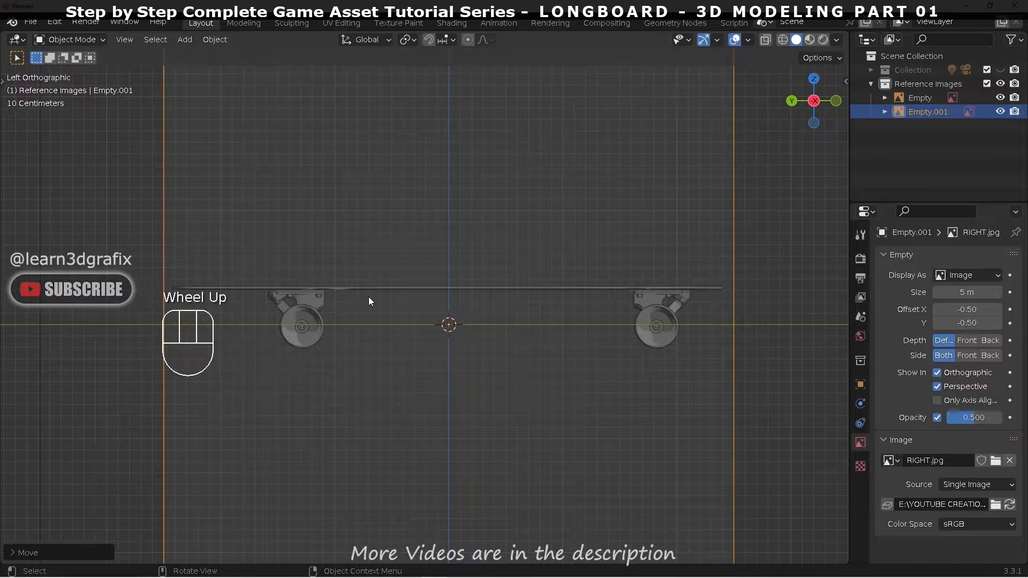
{"action": "scroll", "coordinate": [433, 298], "scroll_direction": "down", "scroll_amount": 1}
{"action": "middle_click_drag", "start_coordinate": [437, 297], "coordinate": [416, 300]}
{"action": "scroll", "coordinate": [289, 323], "scroll_direction": "down", "scroll_amount": 2}
{"action": "scroll", "coordinate": [344, 314], "scroll_direction": "up", "scroll_amount": 1}
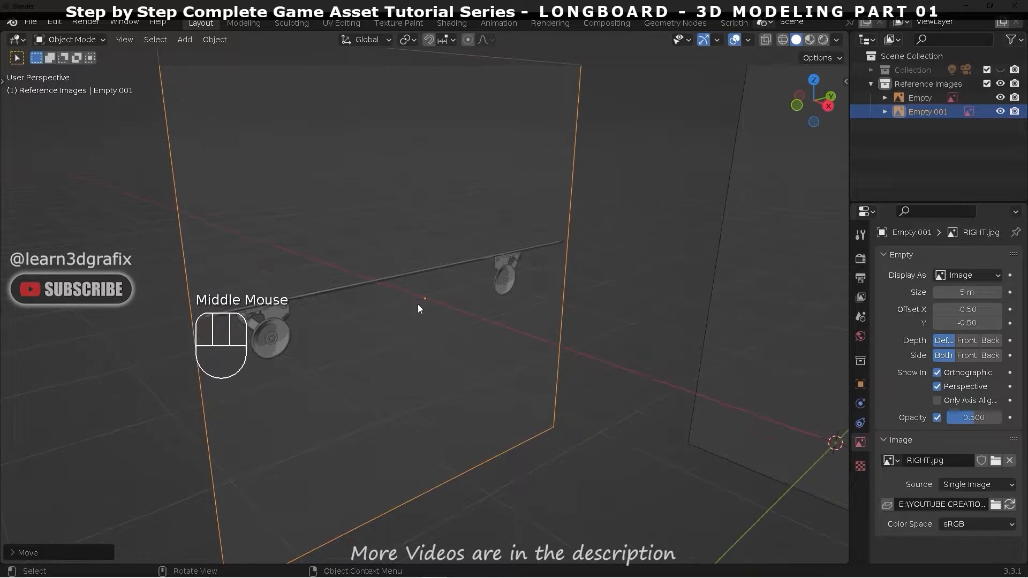
{"action": "left_click", "coordinate": [965, 356]}
Step: Add LEFT.jpg as a reference image aligned to the left orthographic view
{"action": "middle_click_drag", "start_coordinate": [474, 343], "coordinate": [578, 342]}
{"action": "key", "text": "ctrl+KP_3"}
{"action": "key", "text": "shift+a"}
{"action": "mouse_move", "coordinate": [578, 343]}
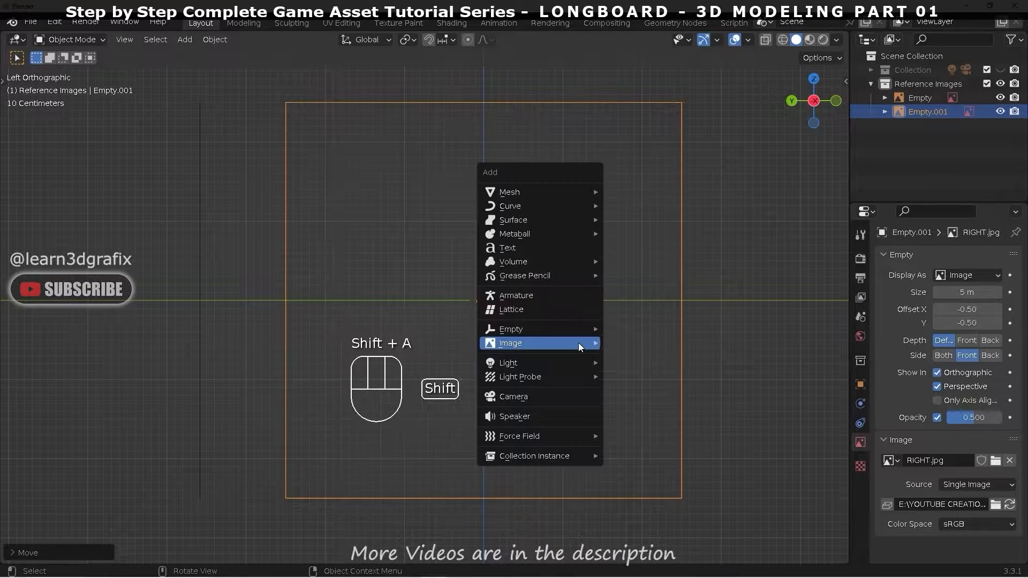
{"action": "left_click", "coordinate": [653, 343]}
{"action": "left_click", "coordinate": [390, 188]}
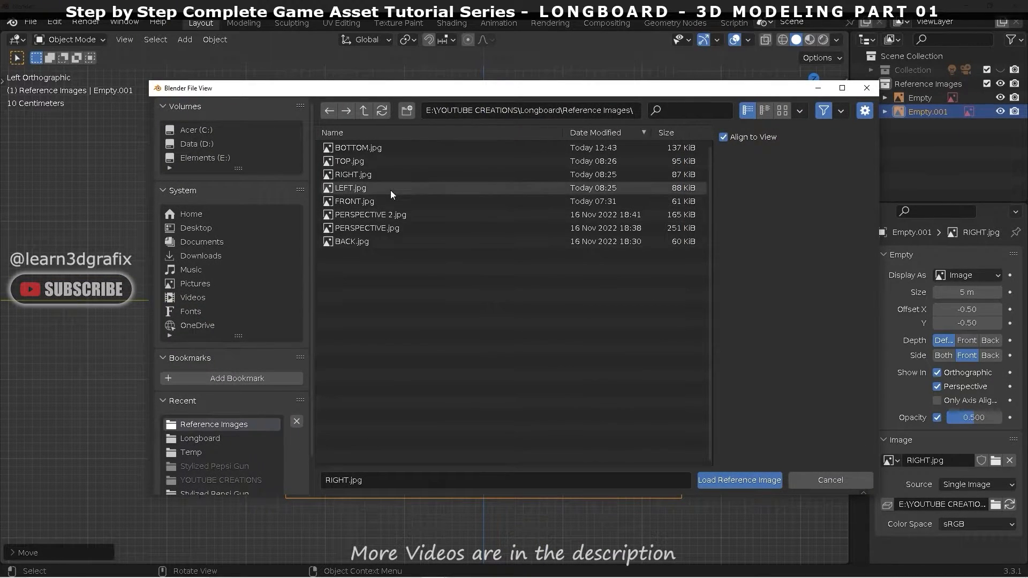
{"action": "left_click", "coordinate": [750, 479]}
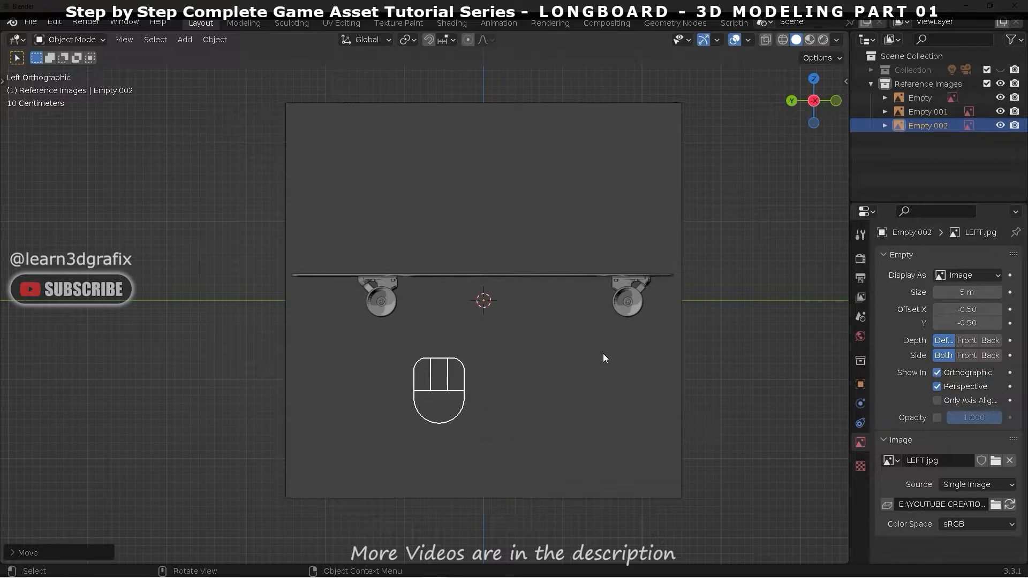
Step: Enable opacity for the left reference image and set it to 0.5
{"action": "left_click", "coordinate": [937, 417]}
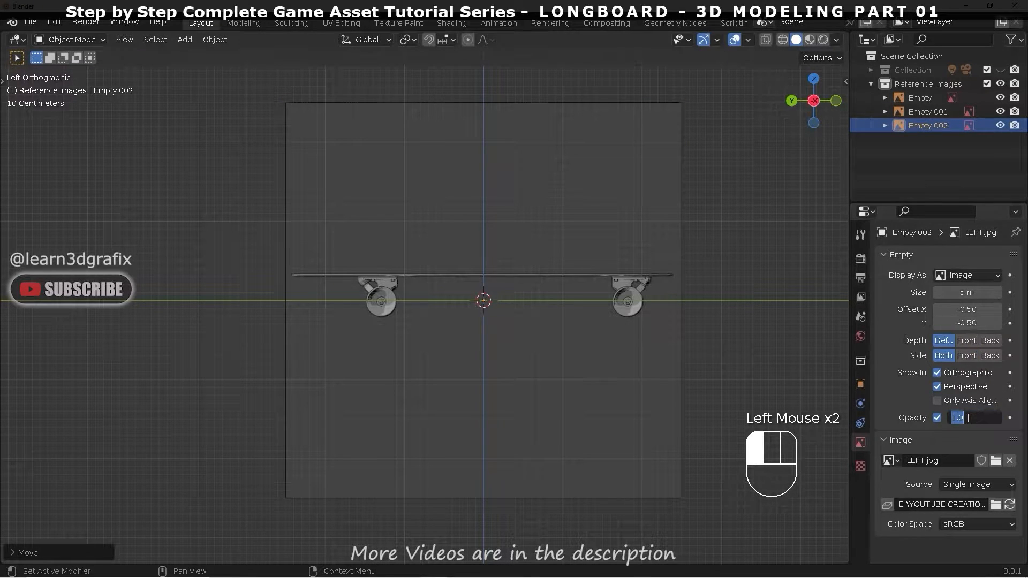
{"action": "type", "text": "0.5"}
{"action": "key", "text": "Return"}
Step: Move the left reference image along the positive X axis, opposite the right image
{"action": "middle_click_drag", "start_coordinate": [592, 255], "coordinate": [495, 262]}
{"action": "scroll", "coordinate": [523, 274], "scroll_direction": "up", "scroll_amount": 2}
{"action": "key", "text": "g"}
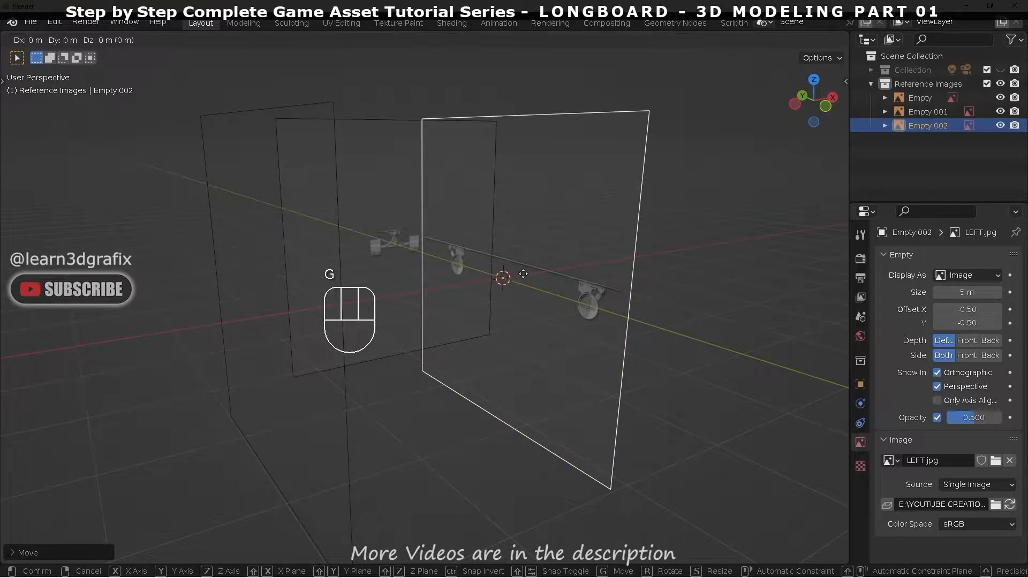
{"action": "key", "text": "x"}
{"action": "left_click", "coordinate": [703, 256]}
Step: Set the left reference image to display on its Front side only
{"action": "middle_click_drag", "start_coordinate": [703, 256], "coordinate": [631, 268]}
{"action": "middle_click_drag", "start_coordinate": [632, 268], "coordinate": [447, 268], "text": "shift"}
{"action": "left_click", "coordinate": [966, 356]}
Step: Select the front reference image and set its visible side to Front
{"action": "middle_click_drag", "start_coordinate": [678, 309], "coordinate": [577, 230]}
{"action": "left_click", "coordinate": [364, 222]}
{"action": "scroll", "coordinate": [545, 231], "scroll_direction": "up", "scroll_amount": 2}
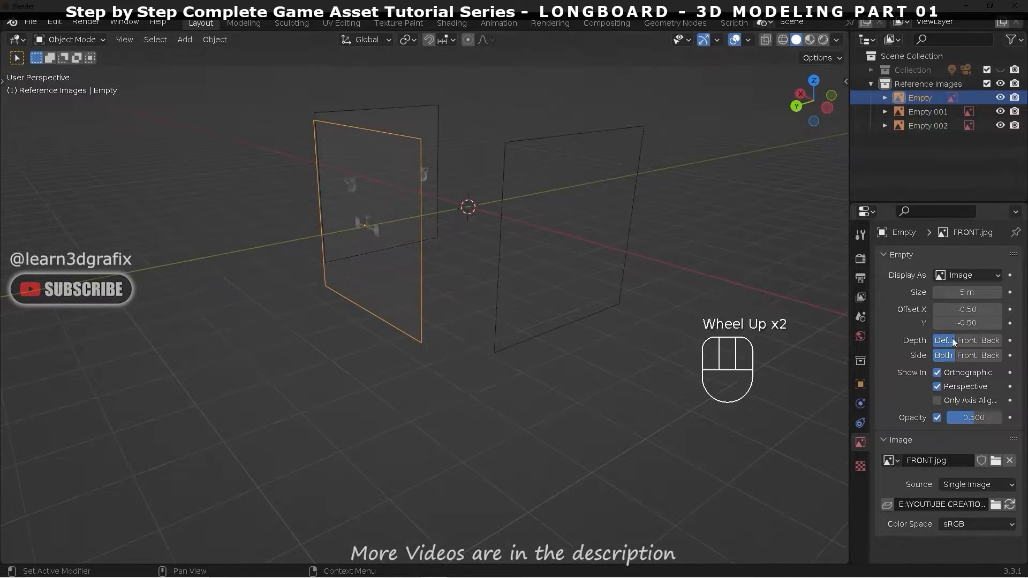
{"action": "scroll", "coordinate": [631, 229], "scroll_direction": "up", "scroll_amount": 2}
{"action": "middle_click_drag", "start_coordinate": [513, 234], "coordinate": [504, 266]}
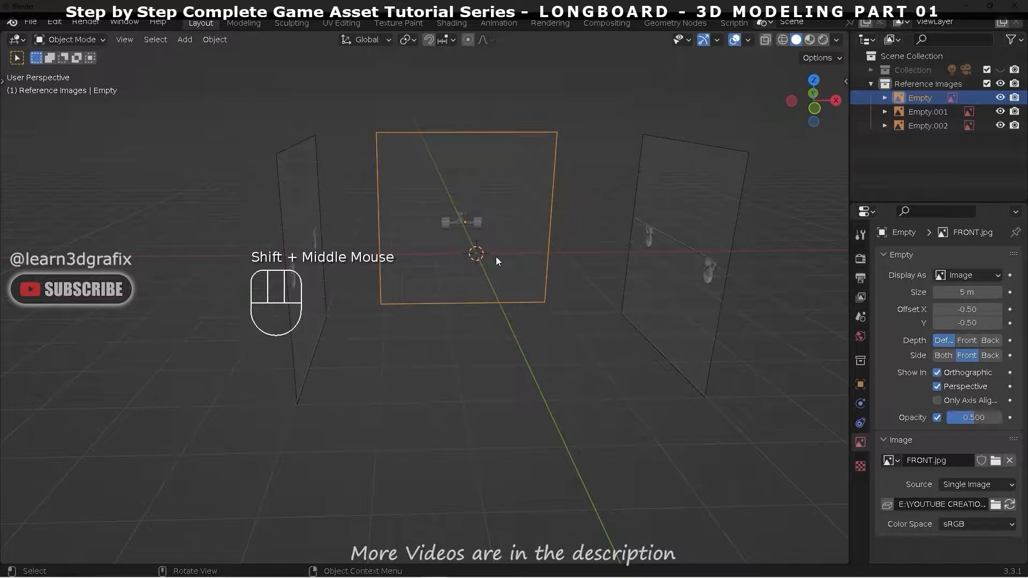
Step: Add TOP.jpg as a reference image aligned to the top orthographic view
{"action": "key", "text": "KP_7"}
{"action": "key", "text": "shift+a"}
{"action": "mouse_move", "coordinate": [495, 256]}
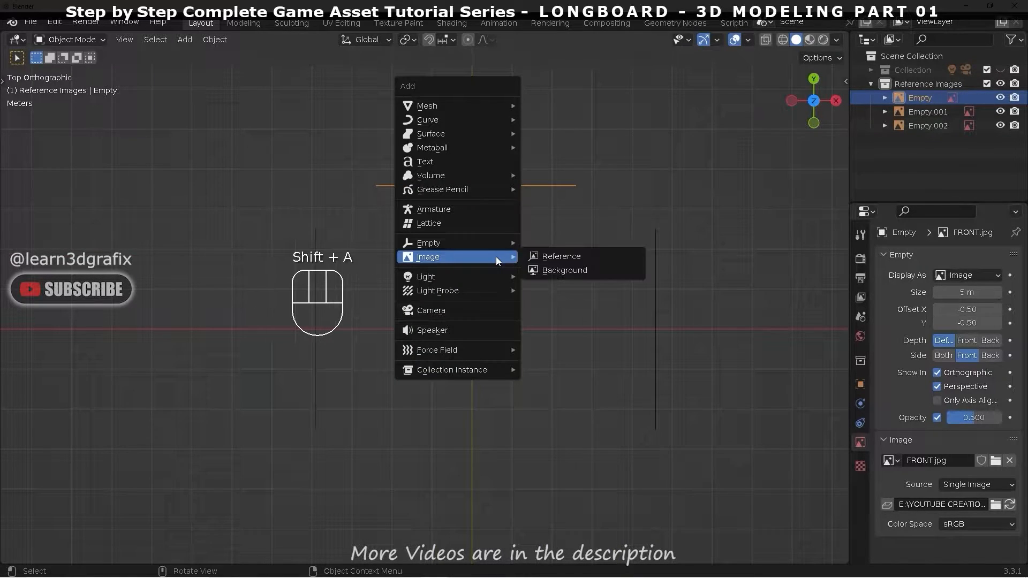
{"action": "left_click", "coordinate": [570, 255]}
{"action": "left_click", "coordinate": [359, 163]}
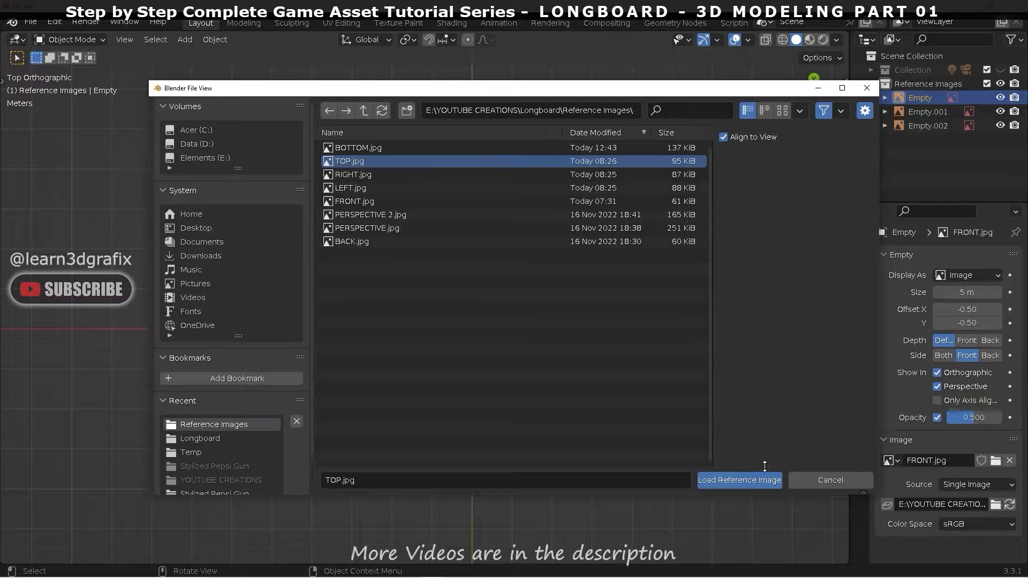
{"action": "left_click", "coordinate": [765, 480]}
Step: Enable opacity for the top reference image and set it to 0.5
{"action": "scroll", "coordinate": [478, 339], "scroll_direction": "up", "scroll_amount": 1}
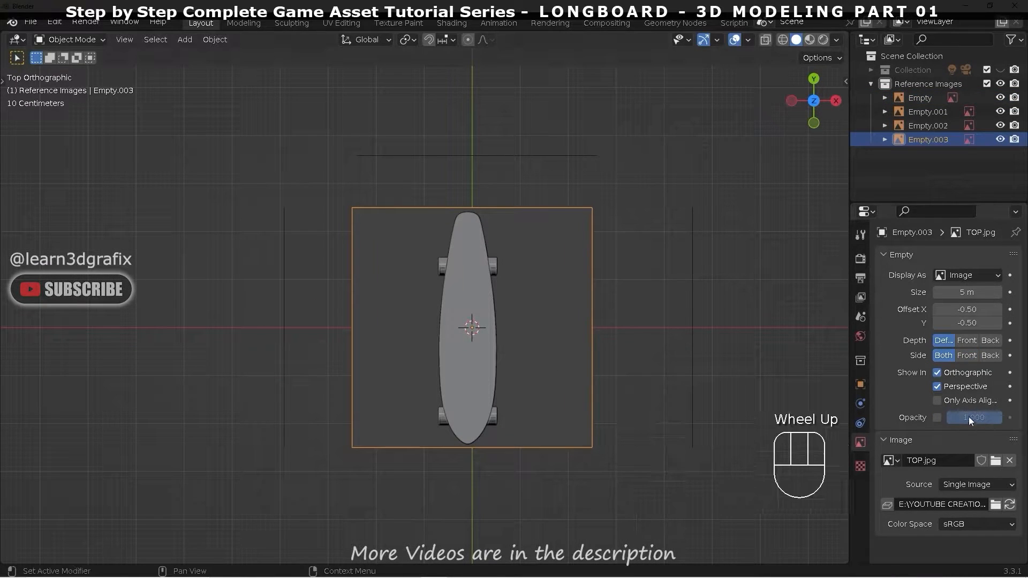
{"action": "type", "text": "0.5"}
{"action": "key", "text": "Return"}
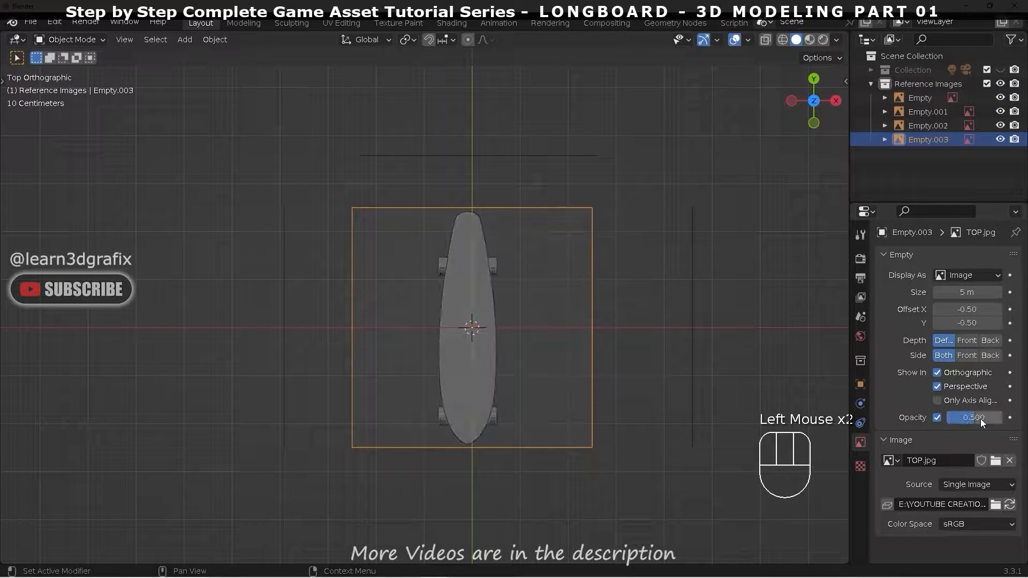
Step: Move the top image about 0.094 m along X to centre the board on the Y axis
{"action": "scroll", "coordinate": [482, 322], "scroll_direction": "up", "scroll_amount": 4}
{"action": "key", "text": "g"}
{"action": "key", "text": "x"}
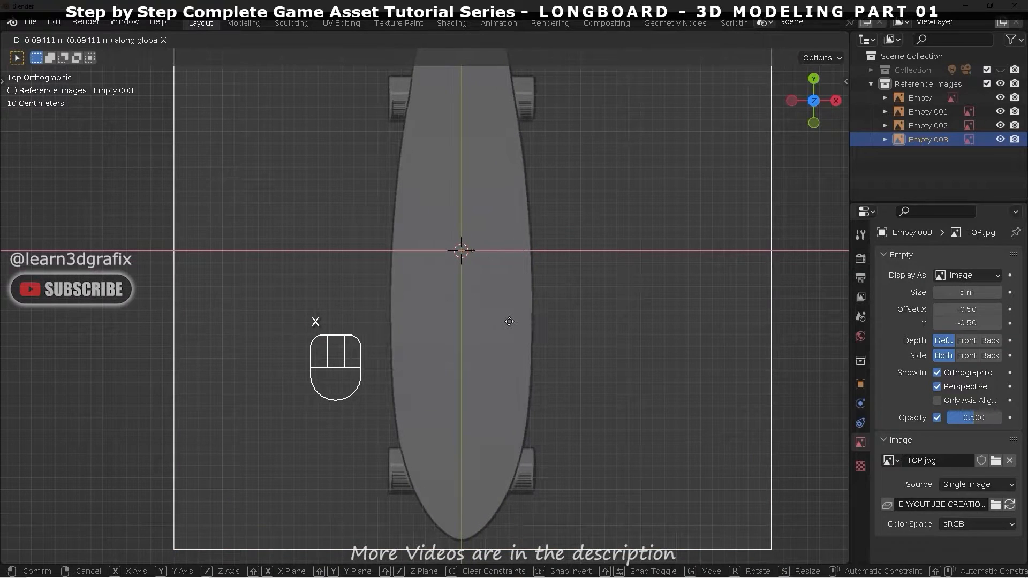
{"action": "left_click", "coordinate": [509, 321]}
Step: Move the top reference image down along the Z axis, below the origin
{"action": "scroll", "coordinate": [454, 295], "scroll_direction": "down", "scroll_amount": 2}
{"action": "middle_click_drag", "start_coordinate": [454, 296], "coordinate": [467, 245]}
{"action": "scroll", "coordinate": [461, 296], "scroll_direction": "up", "scroll_amount": 2}
{"action": "middle_click_drag", "start_coordinate": [461, 296], "coordinate": [467, 315]}
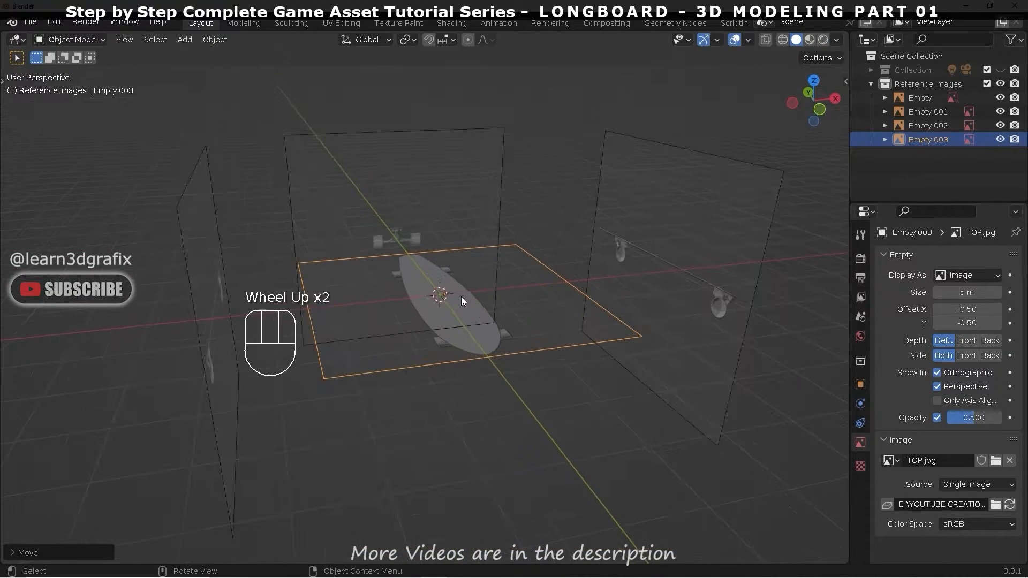
{"action": "key", "text": "g"}
{"action": "key", "text": "z"}
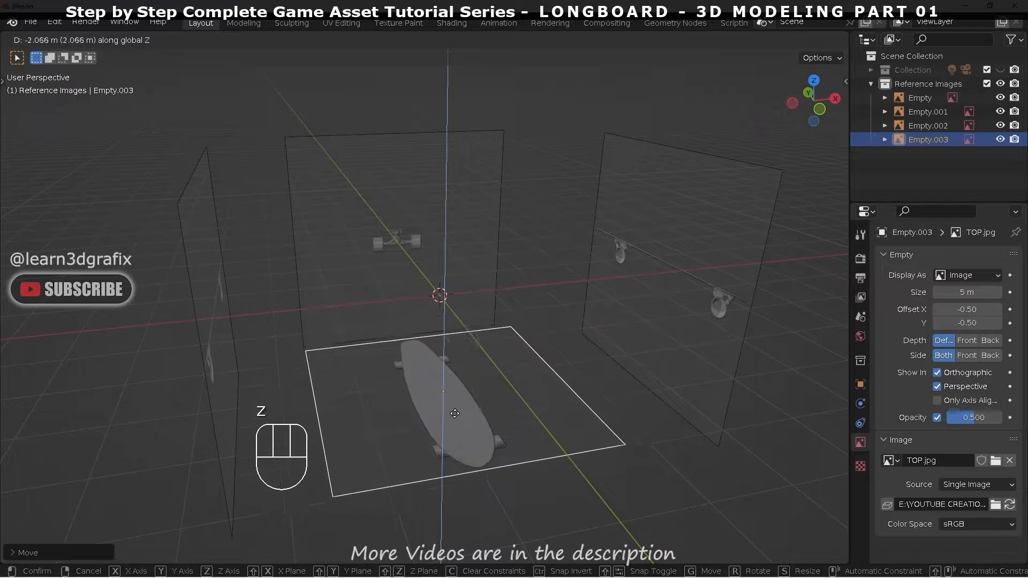
{"action": "left_click", "coordinate": [470, 359]}
Step: Set the top reference image to display on its Front side only, hiding it from the bottom view
{"action": "mouse_move", "coordinate": [470, 359]}
{"action": "middle_mouse_down"}
{"action": "mouse_move", "coordinate": [451, 328]}
{"action": "mouse_move", "coordinate": [454, 394]}
{"action": "mouse_move", "coordinate": [454, 371]}
{"action": "middle_mouse_up"}
{"action": "scroll", "coordinate": [456, 373], "scroll_direction": "up", "scroll_amount": 2}
{"action": "key", "text": "ctrl+KP_7"}
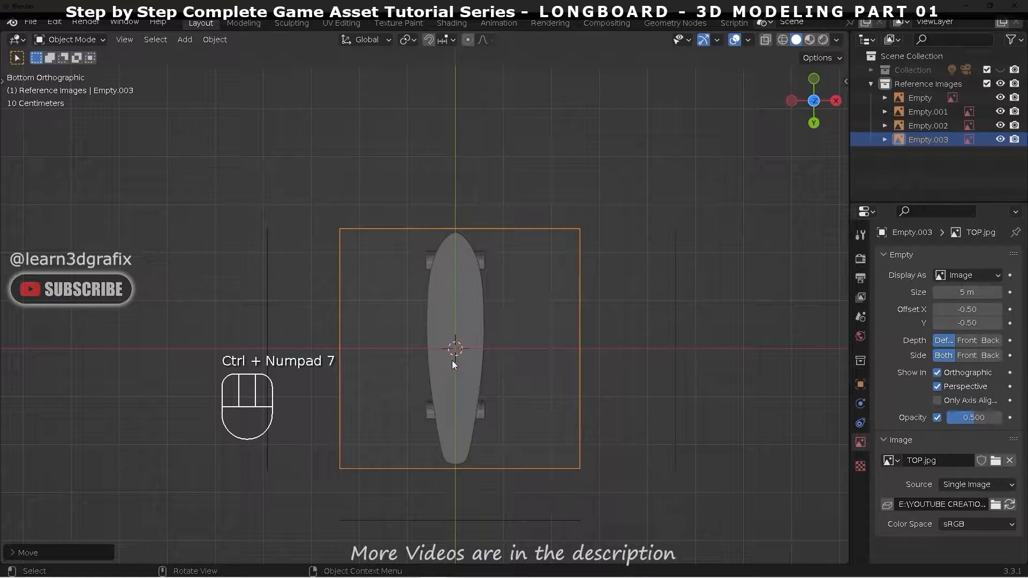
{"action": "left_click", "coordinate": [967, 355]}
Step: Add BOTTOM.jpg as a reference image aligned to the bottom orthographic view
{"action": "scroll", "coordinate": [486, 359], "scroll_direction": "up", "scroll_amount": 2}
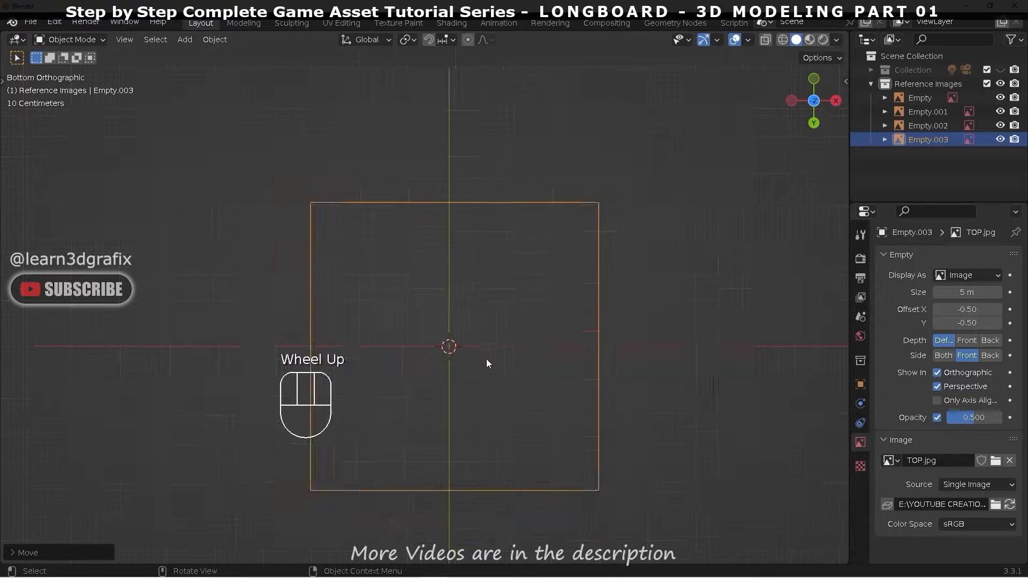
{"action": "key", "text": "shift+a"}
{"action": "mouse_move", "coordinate": [424, 356]}
{"action": "left_click", "coordinate": [554, 356]}
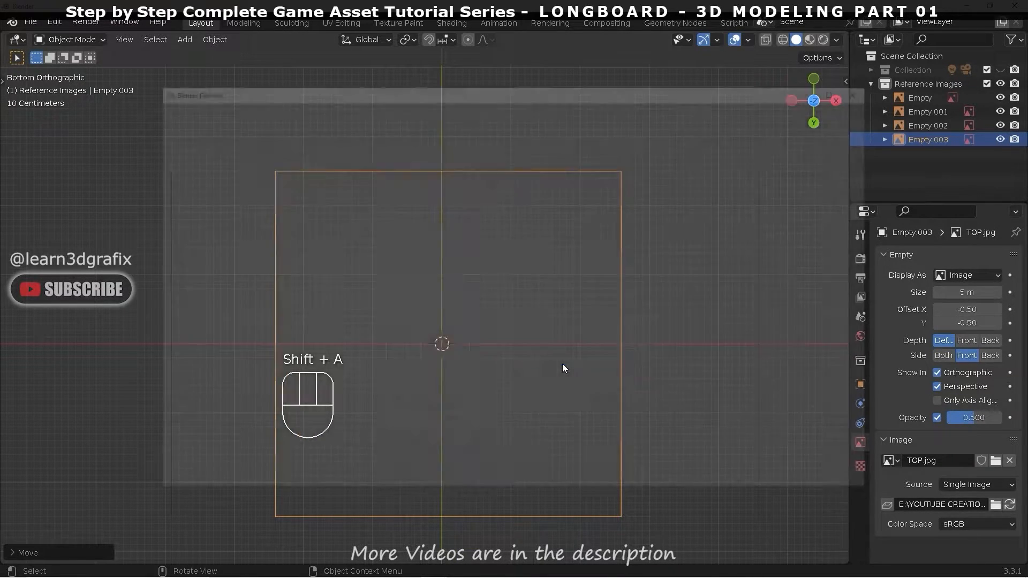
{"action": "left_click", "coordinate": [369, 148]}
{"action": "left_click", "coordinate": [760, 479]}
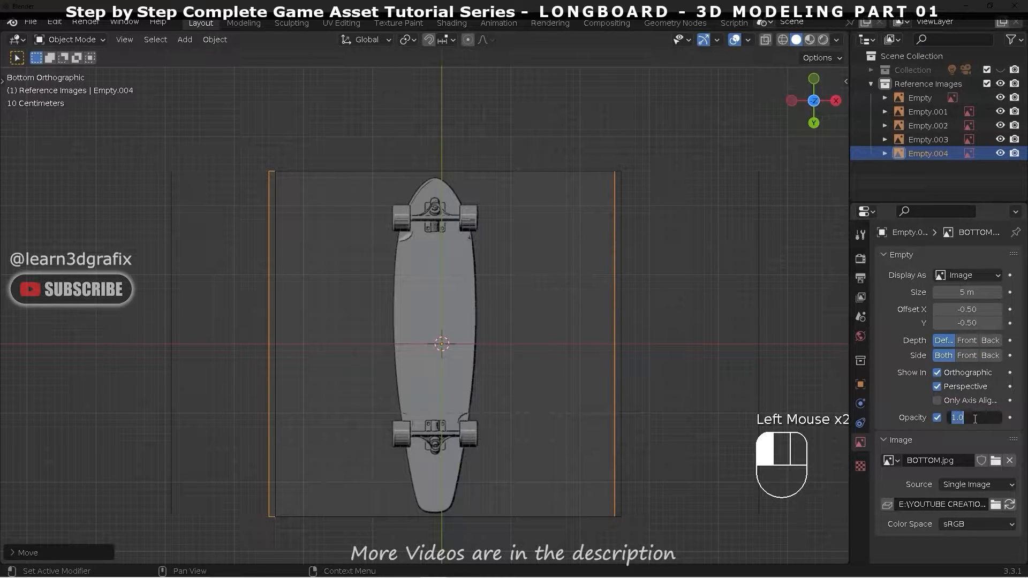
Step: Set the bottom reference image's opacity to 0.5 and move the image up along Z, well above the origin
{"action": "key", "text": "Return"}
{"action": "scroll", "coordinate": [404, 257], "scroll_direction": "down", "scroll_amount": 1}
{"action": "middle_click_drag", "start_coordinate": [405, 257], "coordinate": [390, 289]}
{"action": "scroll", "coordinate": [391, 289], "scroll_direction": "up", "scroll_amount": 1}
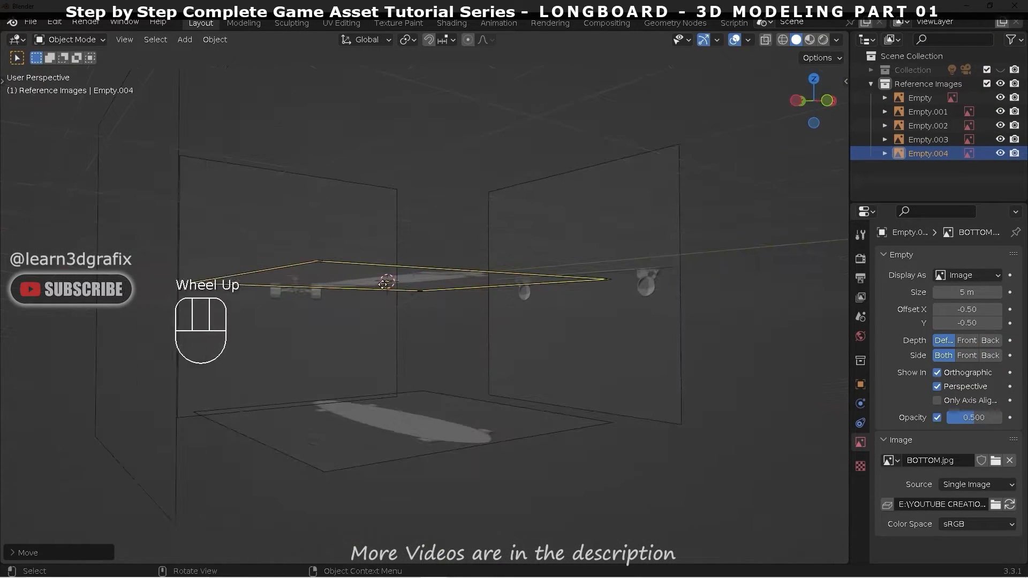
{"action": "key", "text": "g"}
{"action": "key", "text": "z"}
{"action": "left_click", "coordinate": [409, 130]}
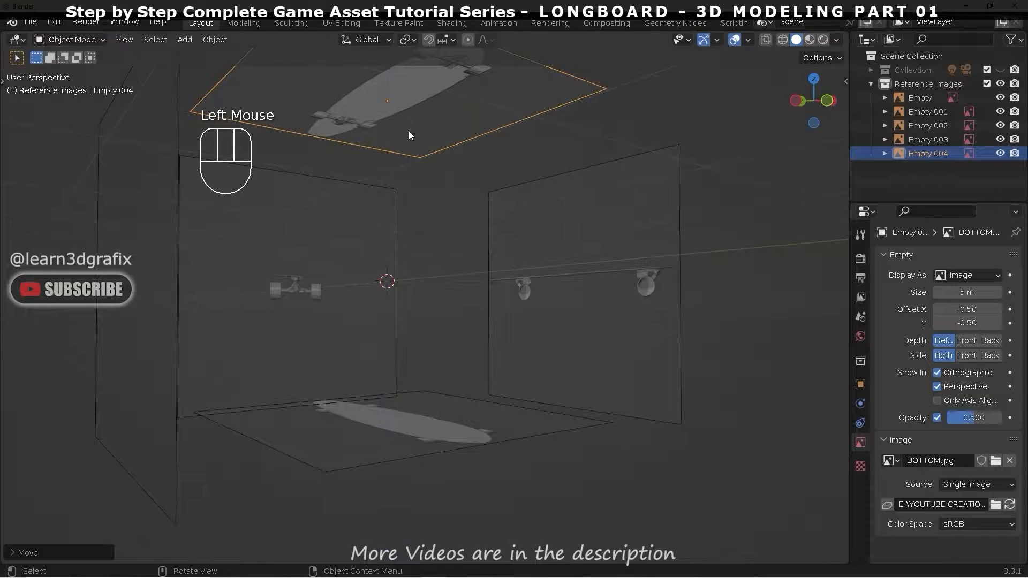
Step: Set the bottom reference image to display on its Front side only and adjust its height along the Z axis
{"action": "left_click", "coordinate": [967, 355]}
{"action": "middle_click_drag", "start_coordinate": [433, 201], "coordinate": [467, 186]}
{"action": "key", "text": "g"}
{"action": "key", "text": "z"}
{"action": "left_click", "coordinate": [464, 236]}
Step: Rename the bottom reference image as bottom and the front reference image as front
{"action": "scroll", "coordinate": [483, 246], "scroll_direction": "down", "scroll_amount": 2}
{"action": "middle_click_drag", "start_coordinate": [483, 247], "coordinate": [460, 267]}
{"action": "key", "text": "F2"}
{"action": "type", "text": "bottom"}
{"action": "key", "text": "Return"}
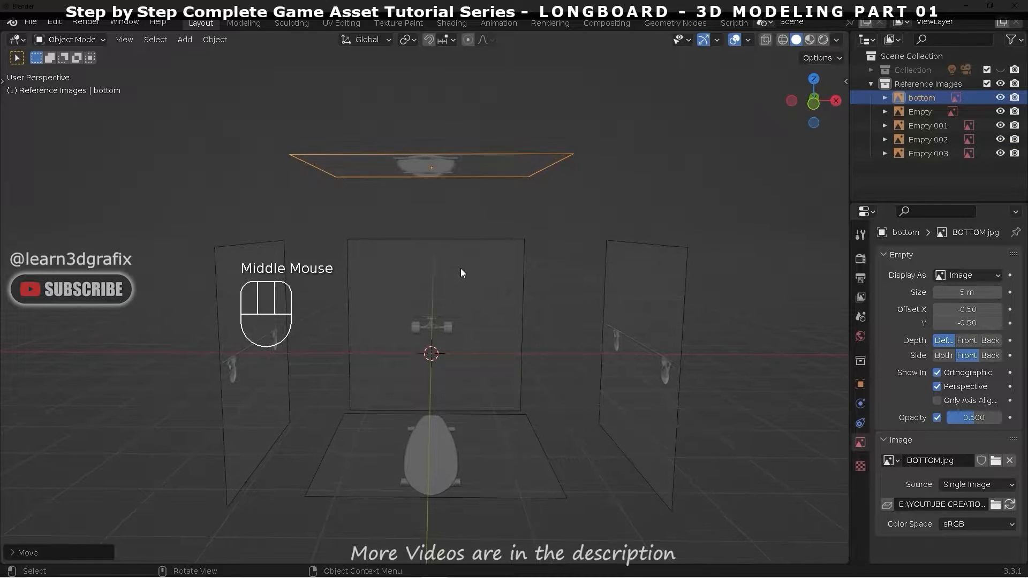
{"action": "left_click", "coordinate": [461, 268]}
{"action": "key", "text": "F2"}
{"action": "type", "text": "fgr"}
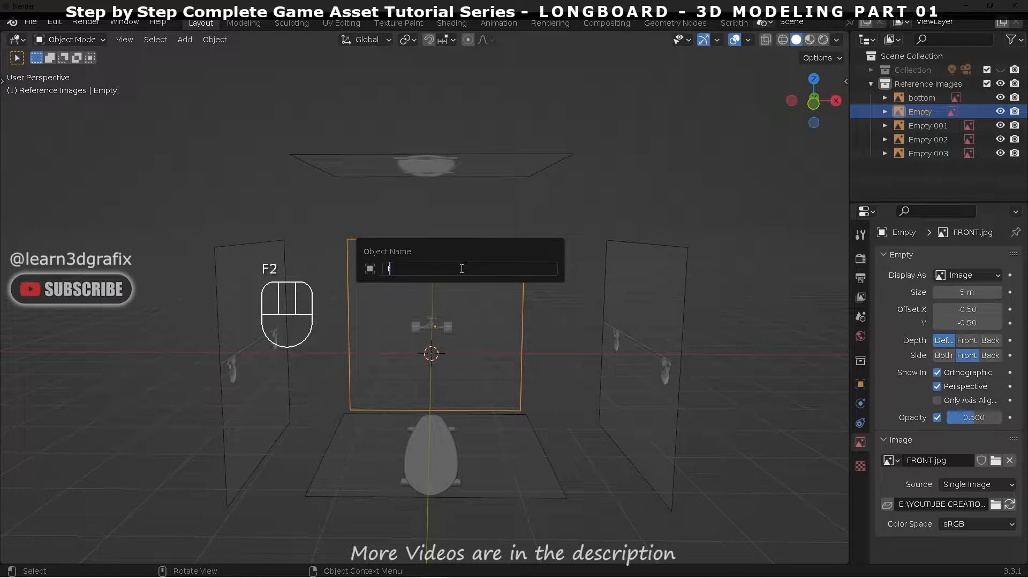
{"action": "key", "text": "Return"}
Step: Rename the left reference image as left and the right reference image as right
{"action": "left_click", "coordinate": [635, 296]}
{"action": "key", "text": "F2"}
{"action": "type", "text": "left"}
{"action": "key", "text": "Return"}
{"action": "middle_click_drag", "start_coordinate": [635, 297], "coordinate": [365, 291]}
{"action": "left_click", "coordinate": [304, 281]}
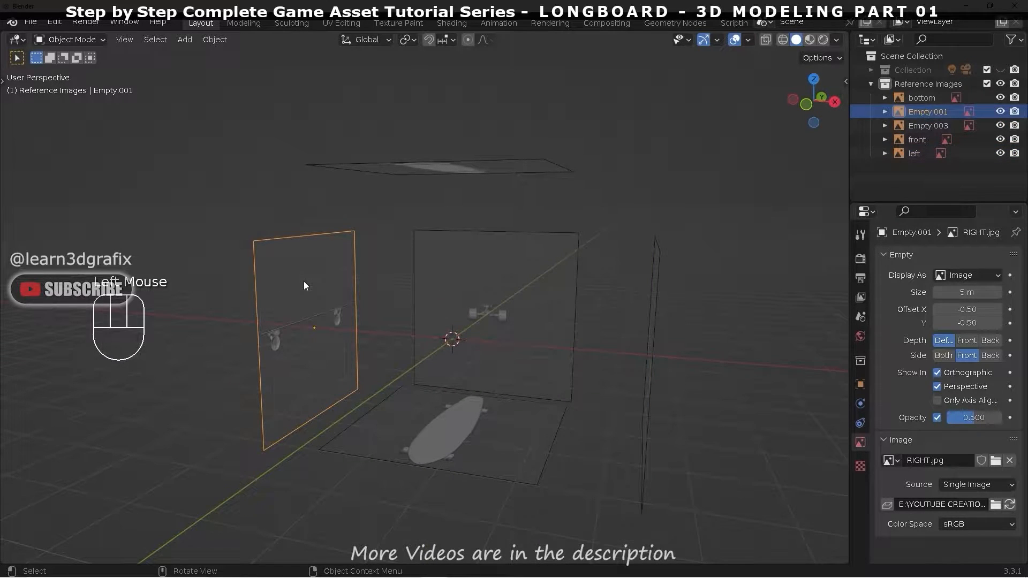
{"action": "key", "text": "F2"}
{"action": "type", "text": "right"}
{"action": "key", "text": "Return"}
Step: Rename the TOP.jpg reference image on the lower plane as top
{"action": "middle_click_drag", "start_coordinate": [304, 281], "coordinate": [362, 343]}
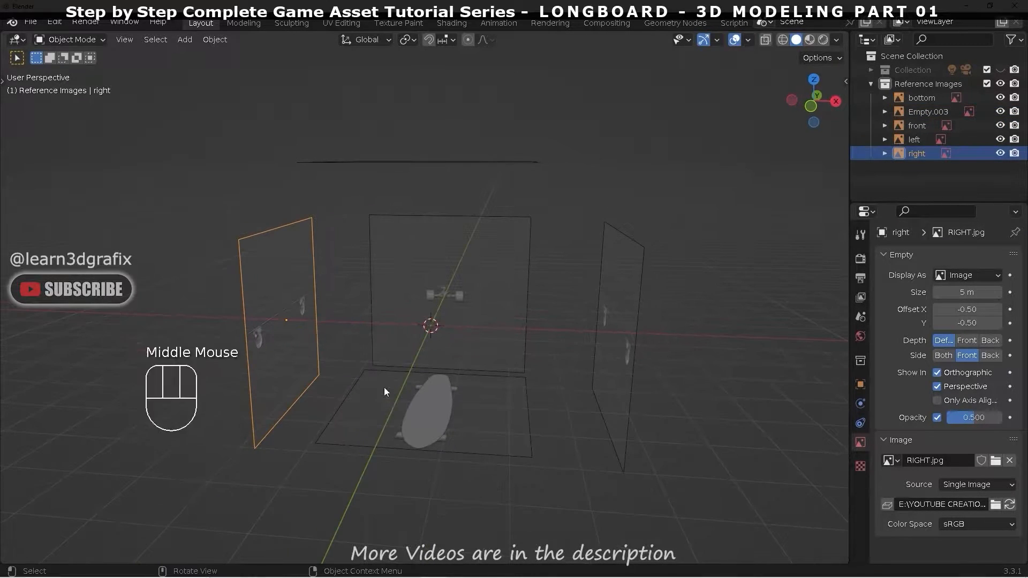
{"action": "left_click", "coordinate": [422, 403]}
{"action": "key", "text": "F2"}
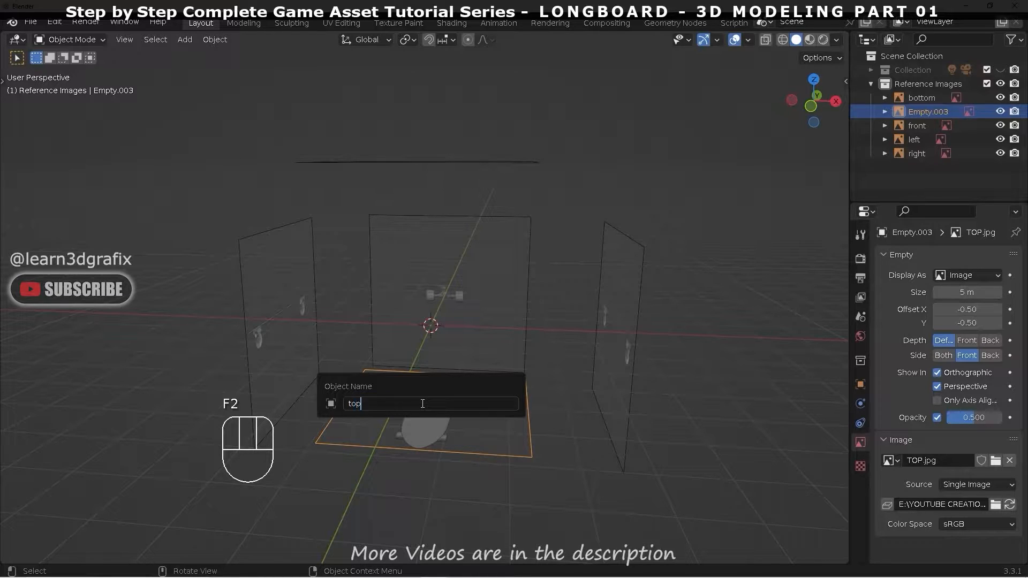
{"action": "type", "text": "top"}
{"action": "key", "text": "Return"}
Step: Show the selectability toggles in the outliner, collapse the Reference Images collection and disable its selection in the viewport
{"action": "middle_click_drag", "start_coordinate": [444, 327], "coordinate": [522, 317]}
{"action": "scroll", "coordinate": [435, 315], "scroll_direction": "up", "scroll_amount": 2}
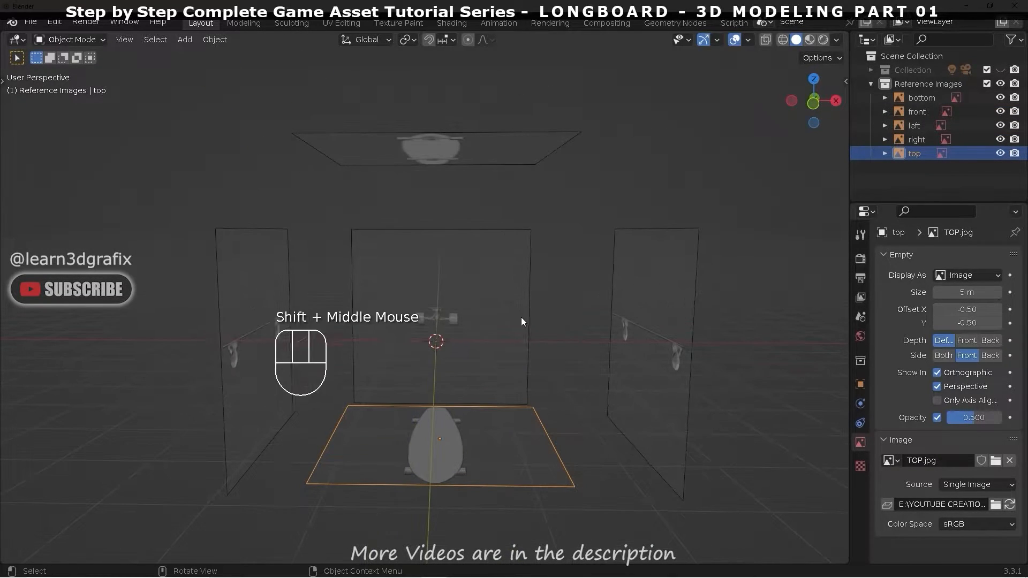
{"action": "left_click", "coordinate": [1010, 39]}
{"action": "left_click", "coordinate": [897, 83]}
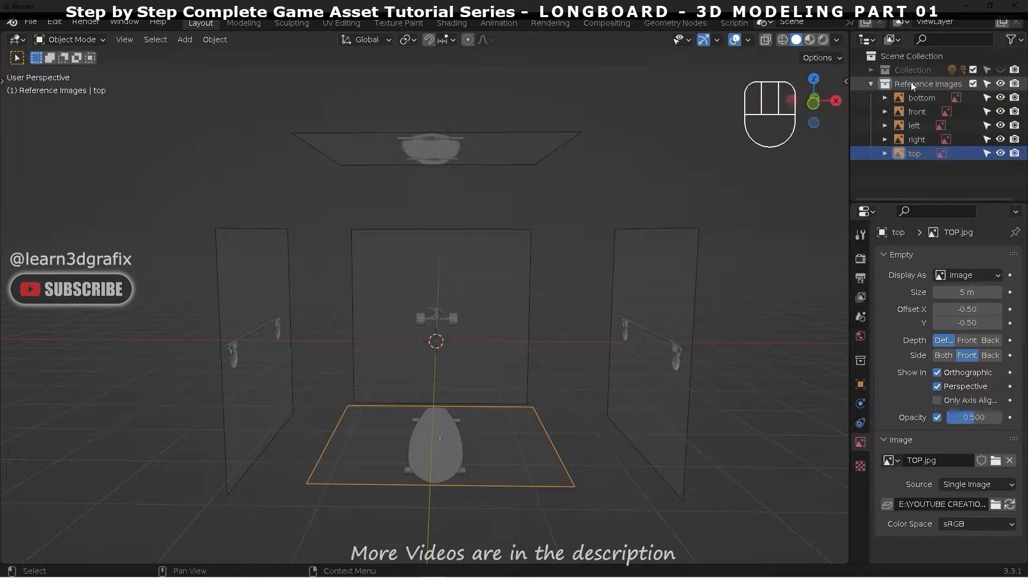
{"action": "left_click", "coordinate": [871, 84]}
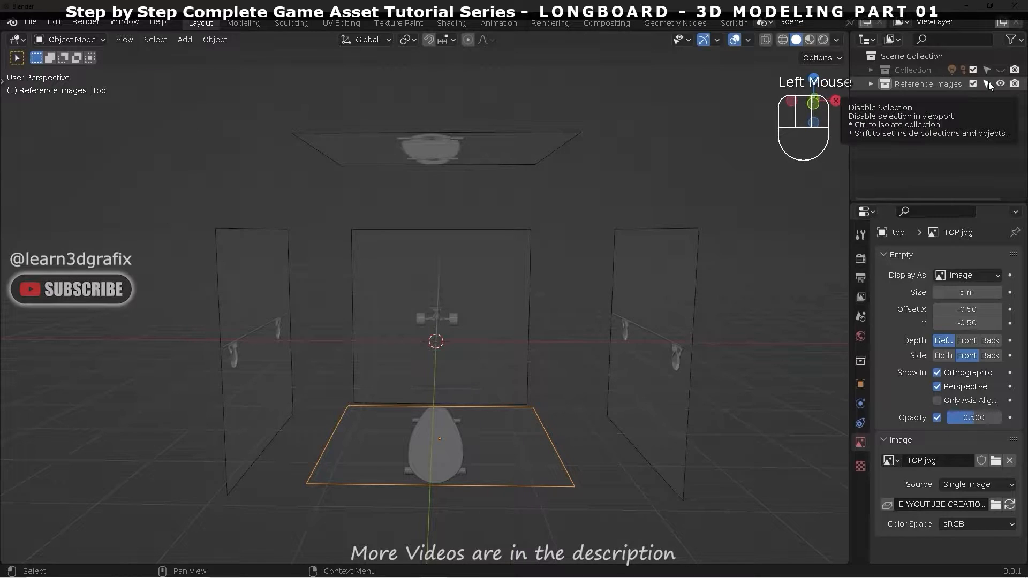
{"action": "left_click", "coordinate": [988, 82]}
Step: Box-select across the reference images to check whether they are still selectable
{"action": "scroll", "coordinate": [521, 349], "scroll_direction": "up", "scroll_amount": 2}
{"action": "middle_click_drag", "start_coordinate": [521, 348], "coordinate": [455, 358]}
{"action": "scroll", "coordinate": [455, 358], "scroll_direction": "down", "scroll_amount": 1}
{"action": "left_click_drag", "start_coordinate": [680, 171], "coordinate": [277, 425]}
{"action": "left_click_drag", "start_coordinate": [569, 187], "coordinate": [257, 462]}
{"action": "scroll", "coordinate": [404, 359], "scroll_direction": "down", "scroll_amount": 2}
{"action": "middle_click_drag", "start_coordinate": [406, 357], "coordinate": [456, 350]}
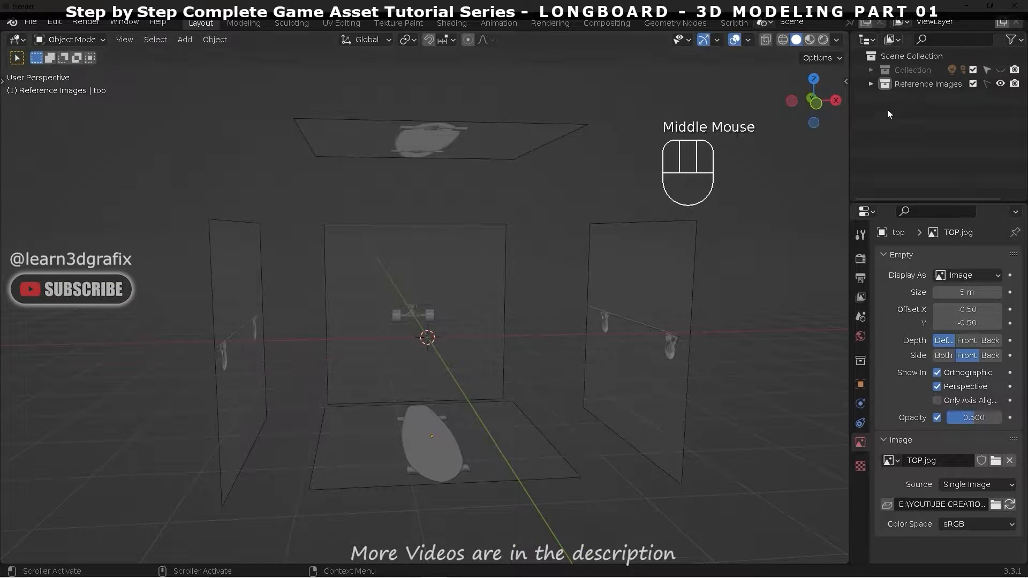
Step: Create a new collection under the Scene Collection and name it LongBoard
{"action": "right_click", "coordinate": [888, 55]}
{"action": "left_click", "coordinate": [888, 56]}
{"action": "left_click", "coordinate": [920, 97]}
{"action": "double_click", "coordinate": [916, 96]}
{"action": "key", "text": "Caps_Lock"}
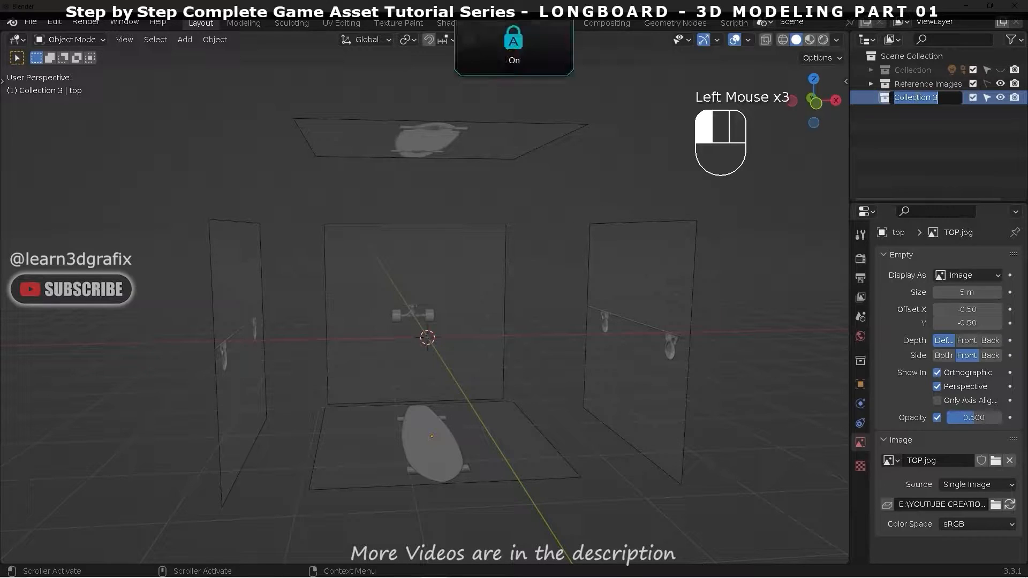
{"action": "key", "text": "Caps_Lock"}
{"action": "type", "text": "Long"}
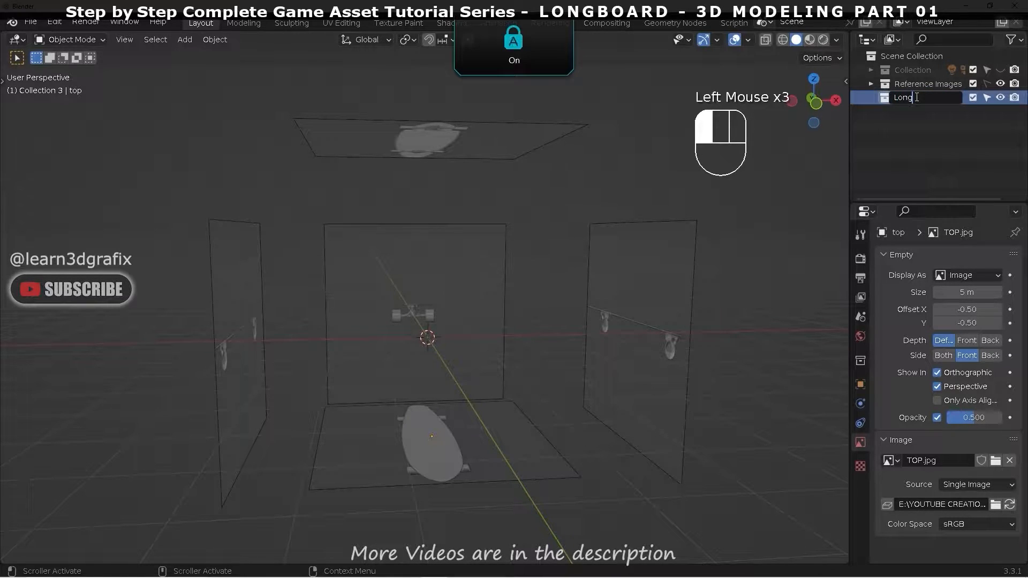
{"action": "type", "text": "B"}
{"action": "key", "text": "Caps_Lock"}
{"action": "type", "text": "oard"}
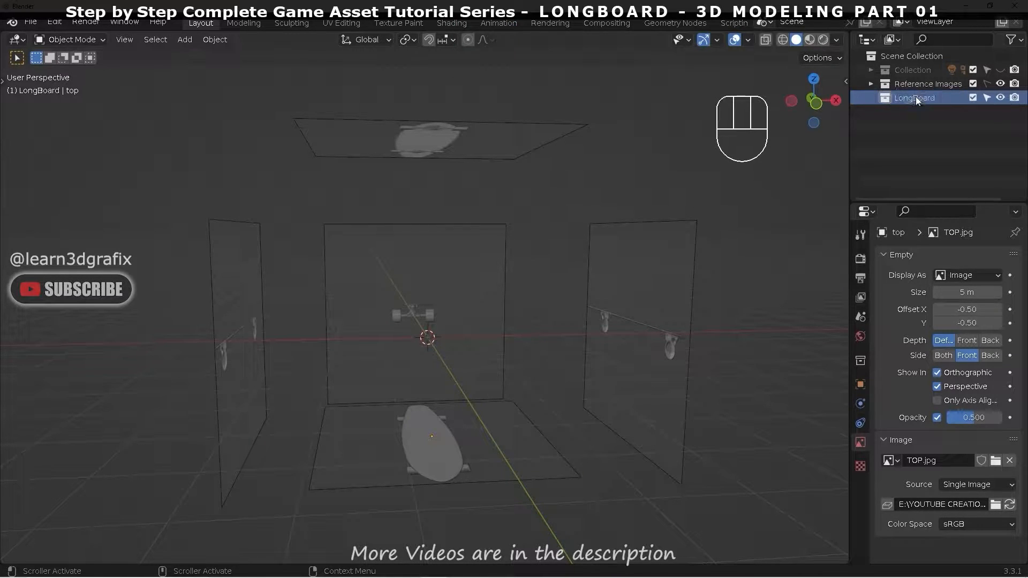
{"action": "key", "text": "Return"}
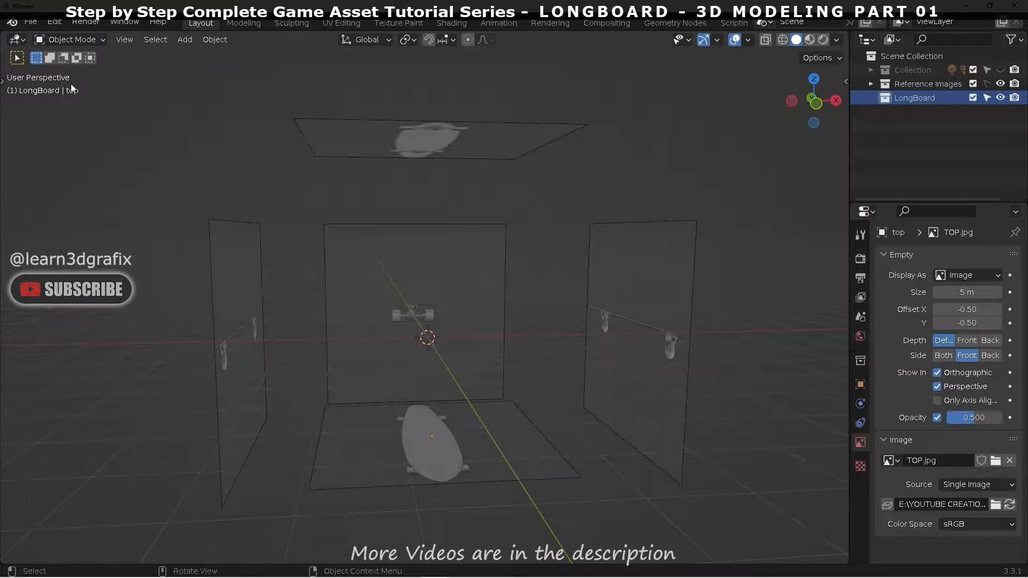
Step: Save the scene as LongBoard_01.blend in the Longboard project folder
{"action": "left_click", "coordinate": [38, 24]}
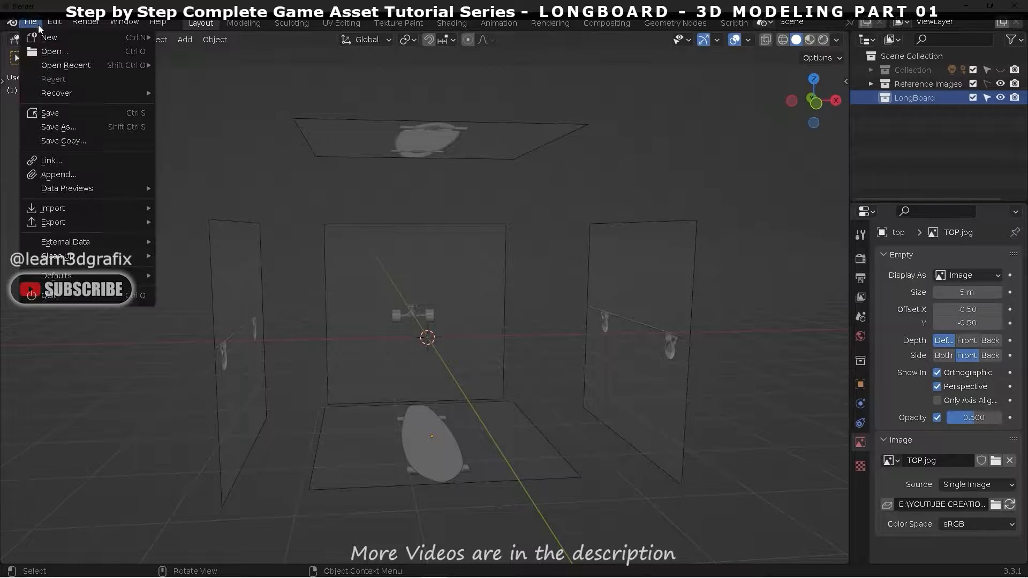
{"action": "left_click", "coordinate": [82, 111]}
{"action": "left_click", "coordinate": [384, 474]}
{"action": "key", "text": "Caps_Lock"}
{"action": "type", "text": "LongNoard_01.blend"}
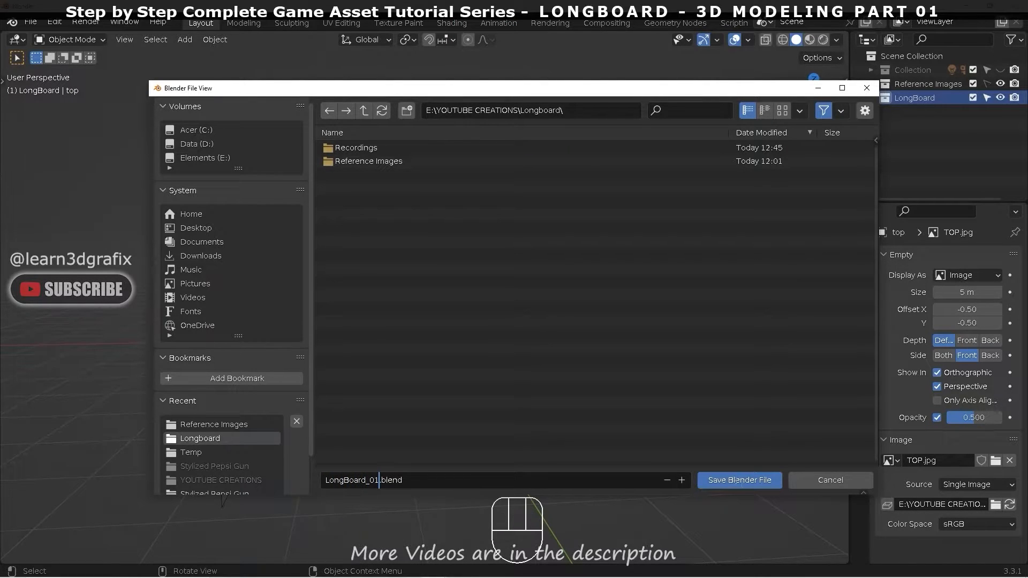
{"action": "left_click", "coordinate": [737, 480]}
{"action": "left_click", "coordinate": [736, 482]}
Step: Hide the floor grid and the X and Y axis lines in the viewport overlays
{"action": "middle_click_drag", "start_coordinate": [511, 281], "coordinate": [469, 310]}
{"action": "middle_click_drag", "start_coordinate": [487, 265], "coordinate": [494, 296], "text": "shift"}
{"action": "left_click", "coordinate": [747, 40]}
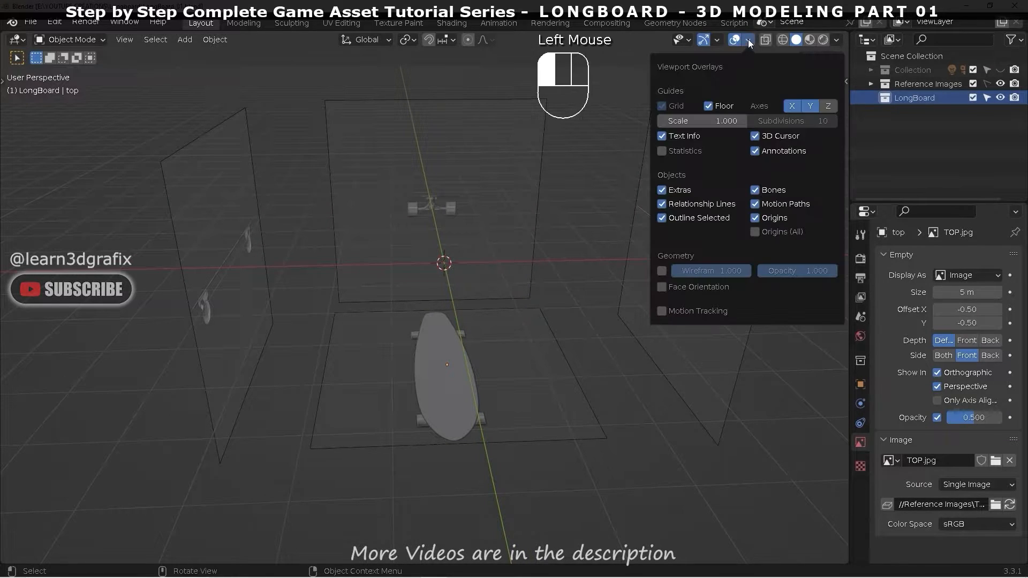
{"action": "middle_click_drag", "start_coordinate": [599, 169], "coordinate": [502, 195]}
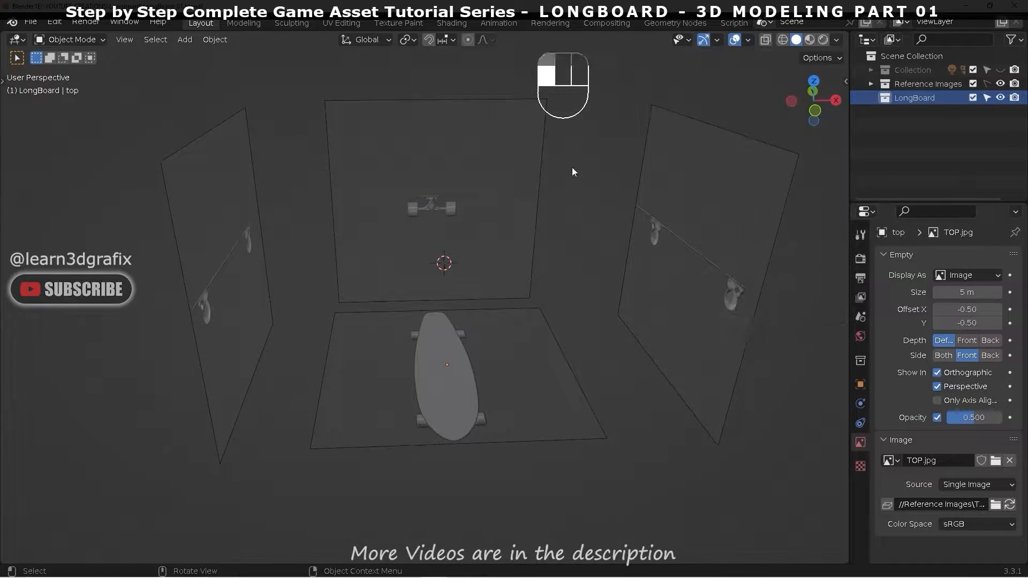
Step: Switch to the top orthographic view and turn off the Grid overlay
{"action": "key", "text": "ctrl+alt+space"}
{"action": "key", "text": "KP_7"}
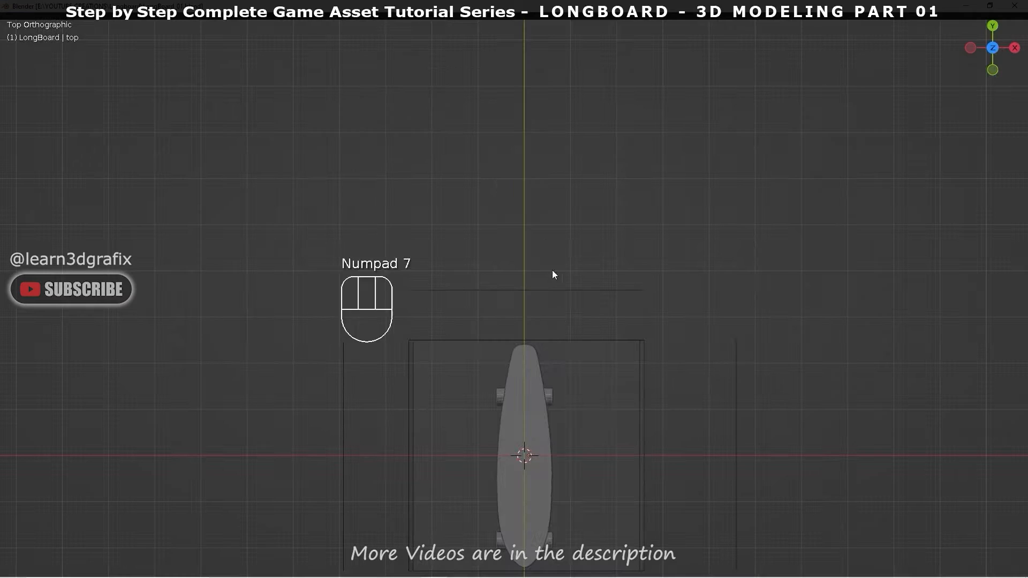
{"action": "scroll", "coordinate": [530, 296], "scroll_direction": "up", "scroll_amount": 4}
{"action": "middle_click_drag", "start_coordinate": [530, 296], "coordinate": [538, 285], "text": "shift"}
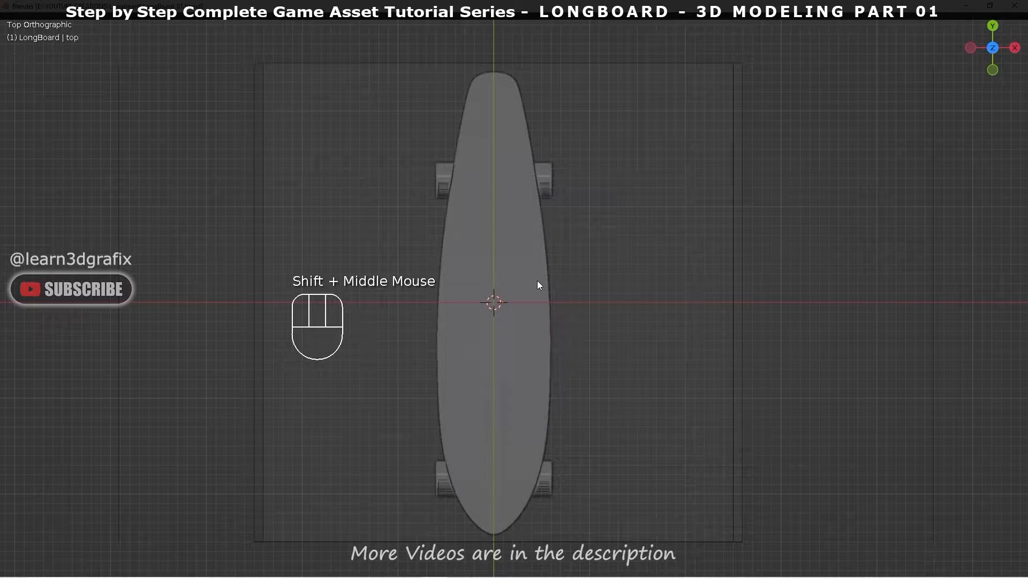
{"action": "key", "text": "ctrl+alt+space"}
{"action": "left_click", "coordinate": [747, 39]}
{"action": "left_click", "coordinate": [662, 105]}
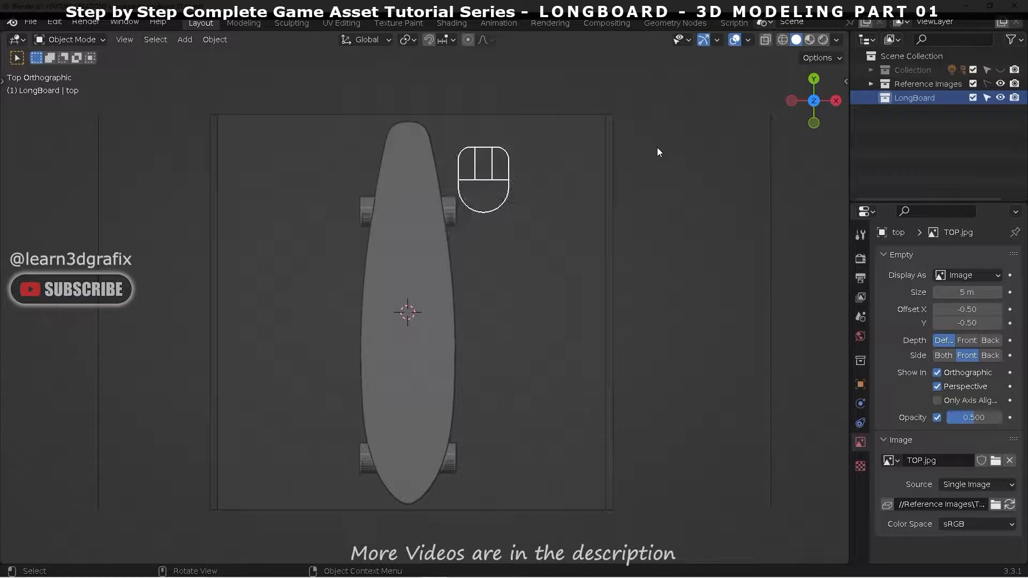
Step: Add a plane mesh at the origin over the top reference image of the board
{"action": "key", "text": "ctrl+alt+space"}
{"action": "middle_click_drag", "start_coordinate": [653, 154], "coordinate": [518, 266], "text": "shift"}
{"action": "scroll", "coordinate": [541, 273], "scroll_direction": "down", "scroll_amount": 1}
{"action": "key", "text": "shift+a"}
{"action": "mouse_move", "coordinate": [518, 267]}
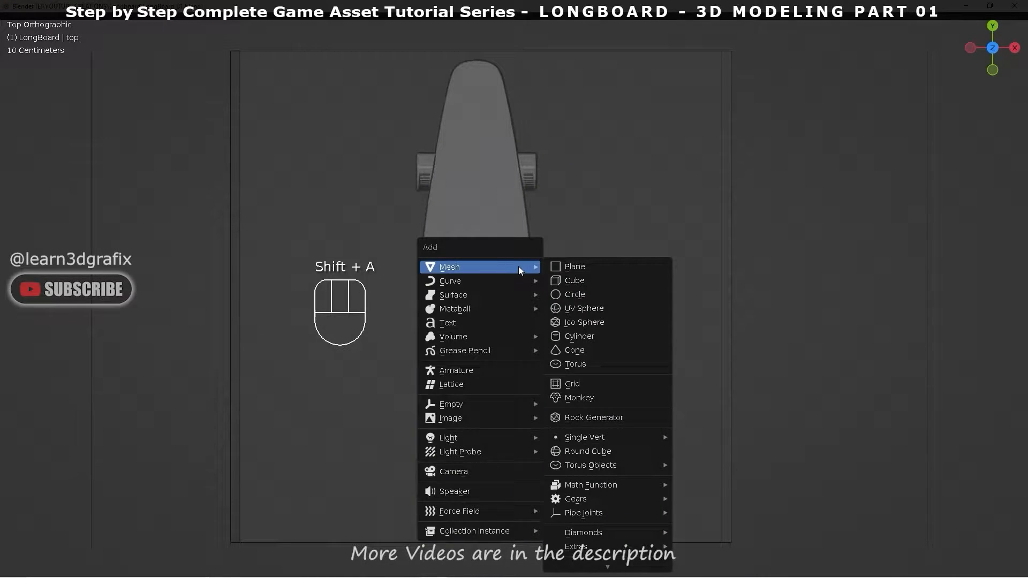
{"action": "left_click", "coordinate": [579, 266]}
{"action": "scroll", "coordinate": [491, 272], "scroll_direction": "up", "scroll_amount": 2}
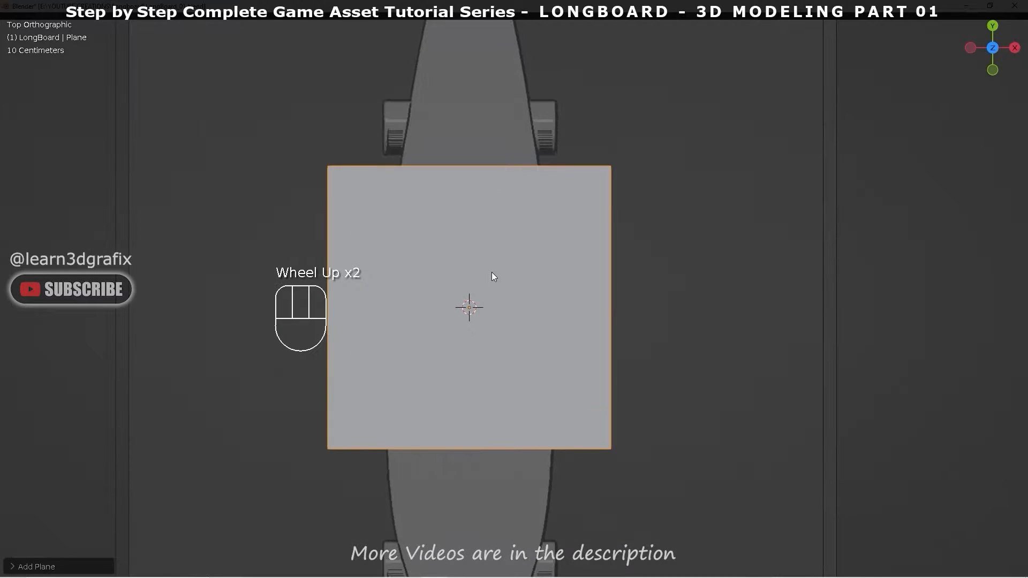
Step: Add a centred loop cut along the plane's length and delete the vertices of its +X half
{"action": "scroll", "coordinate": [467, 268], "scroll_direction": "up", "scroll_amount": 1}
{"action": "middle_click_drag", "start_coordinate": [446, 271], "coordinate": [465, 258], "text": "shift"}
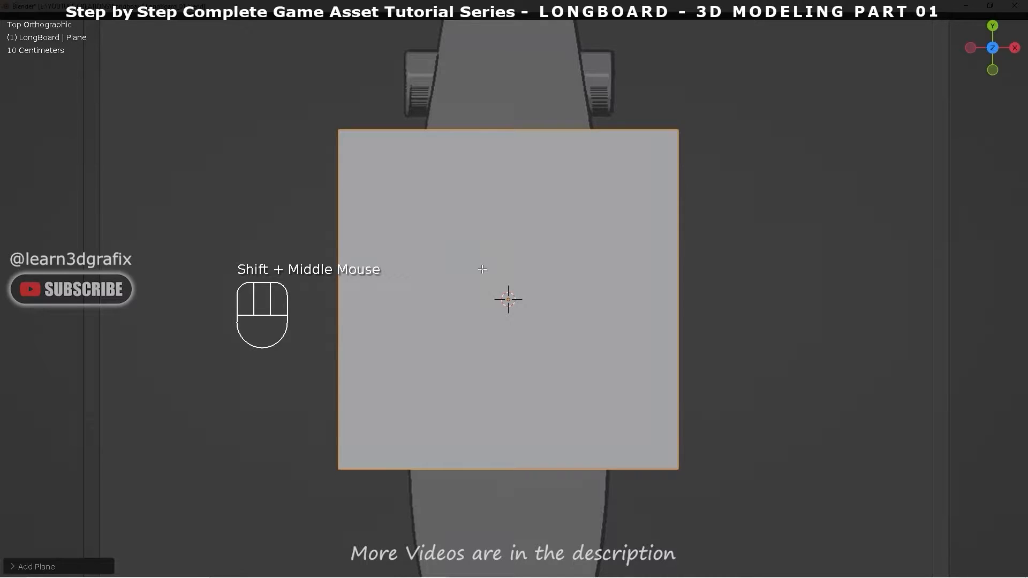
{"action": "key", "text": "Tab"}
{"action": "key", "text": "ctrl+r"}
{"action": "left_click", "coordinate": [487, 160]}
{"action": "right_click", "coordinate": [466, 147]}
{"action": "scroll", "coordinate": [481, 168], "scroll_direction": "down", "scroll_amount": 1}
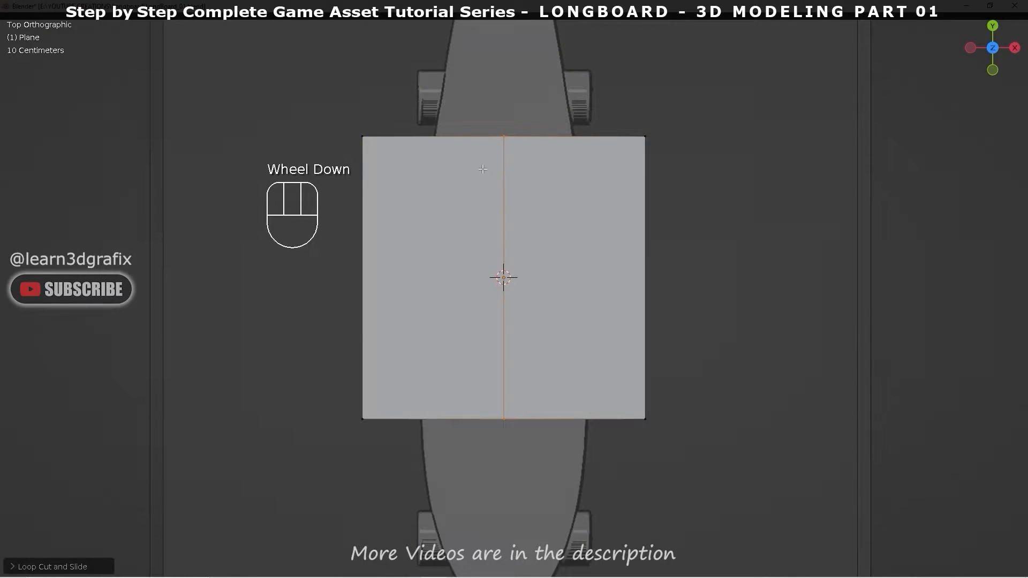
{"action": "left_click_drag", "start_coordinate": [696, 107], "coordinate": [575, 497]}
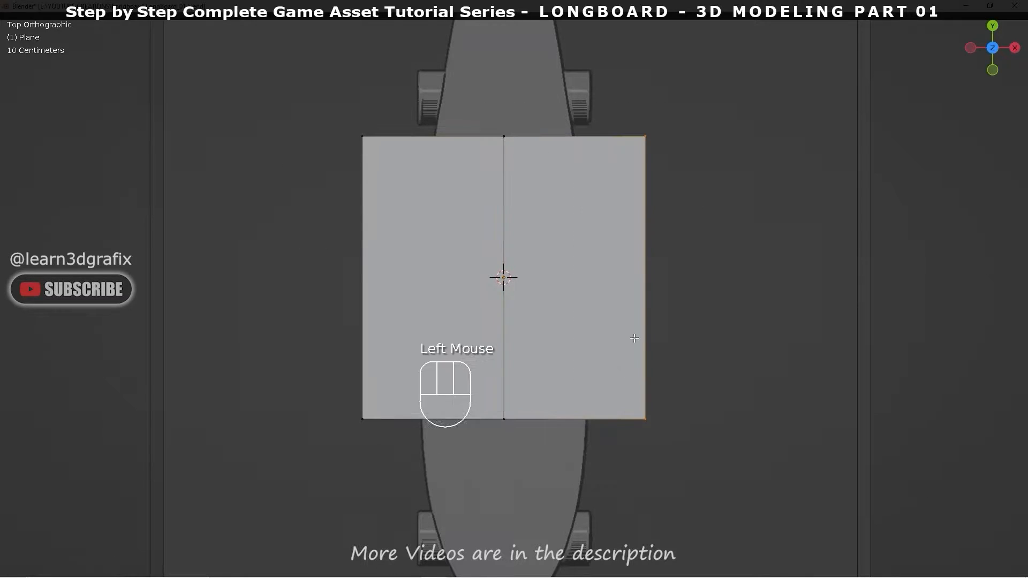
{"action": "key", "text": "x"}
{"action": "left_click", "coordinate": [636, 333]}
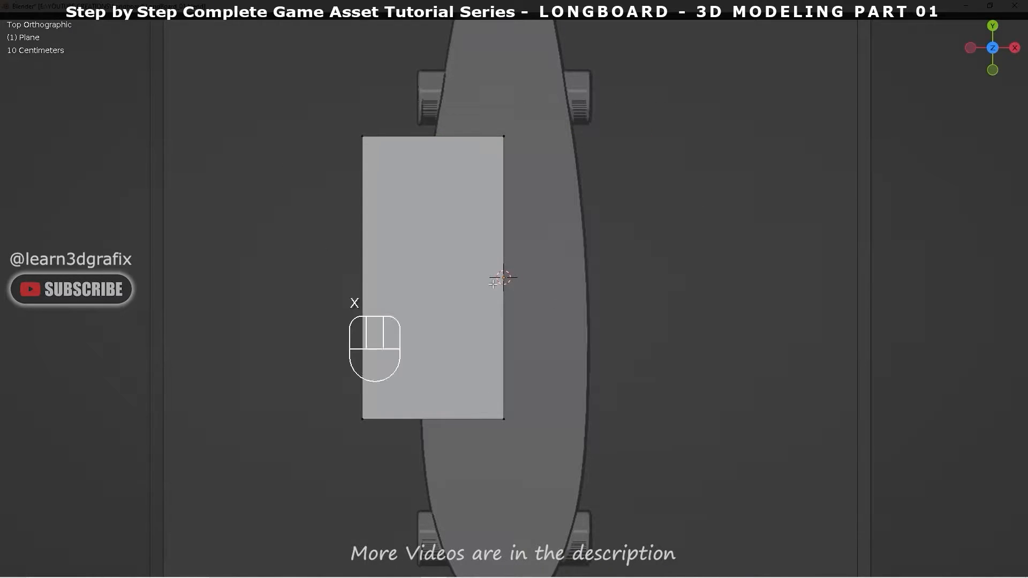
Step: Add a Mirror modifier on the X axis to the half plane and enable Clipping
{"action": "scroll", "coordinate": [478, 325], "scroll_direction": "down", "scroll_amount": 2}
{"action": "key", "text": "ctrl+alt+space"}
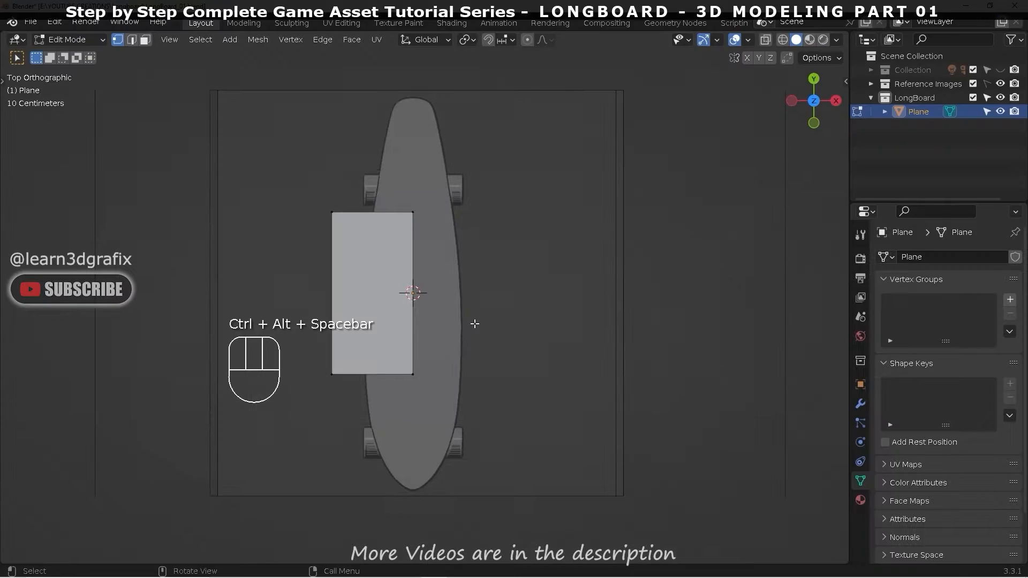
{"action": "scroll", "coordinate": [386, 344], "scroll_direction": "up", "scroll_amount": 3}
{"action": "scroll", "coordinate": [387, 344], "scroll_direction": "up", "scroll_amount": 1}
{"action": "middle_click_drag", "start_coordinate": [400, 255], "coordinate": [405, 341], "text": "shift"}
{"action": "key", "text": "Tab"}
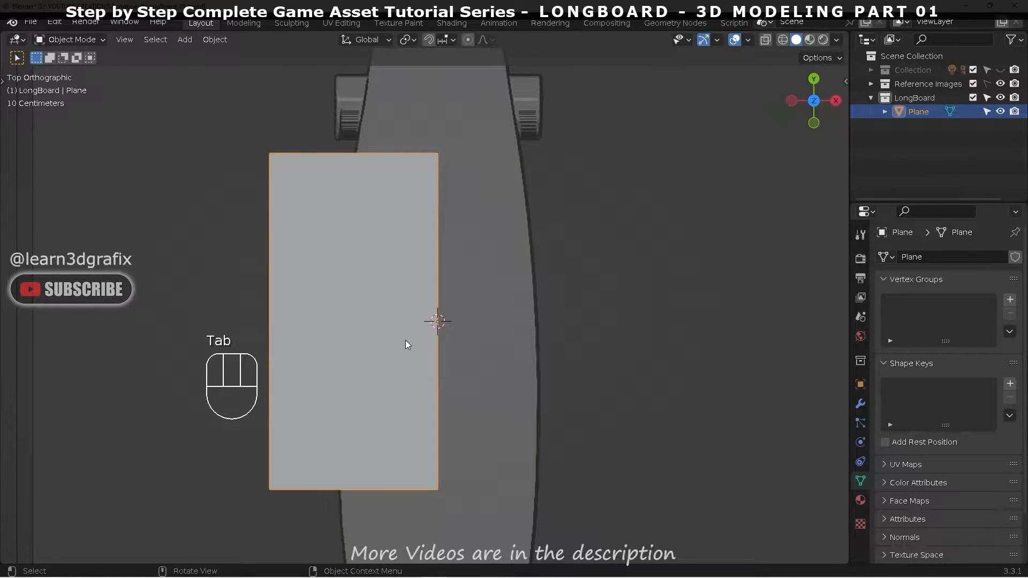
{"action": "left_click", "coordinate": [860, 404]}
{"action": "left_click", "coordinate": [937, 257]}
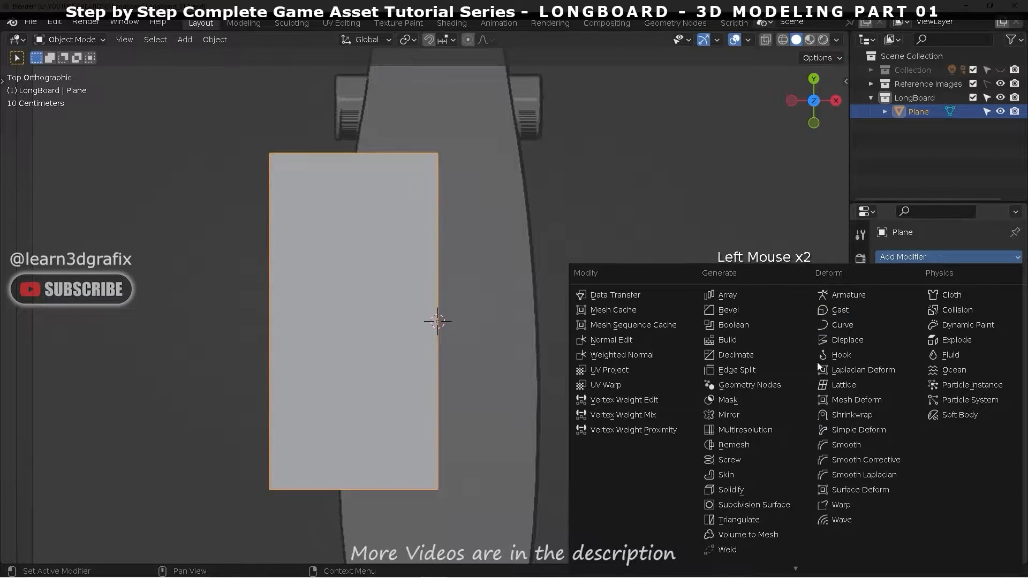
{"action": "left_click", "coordinate": [757, 416]}
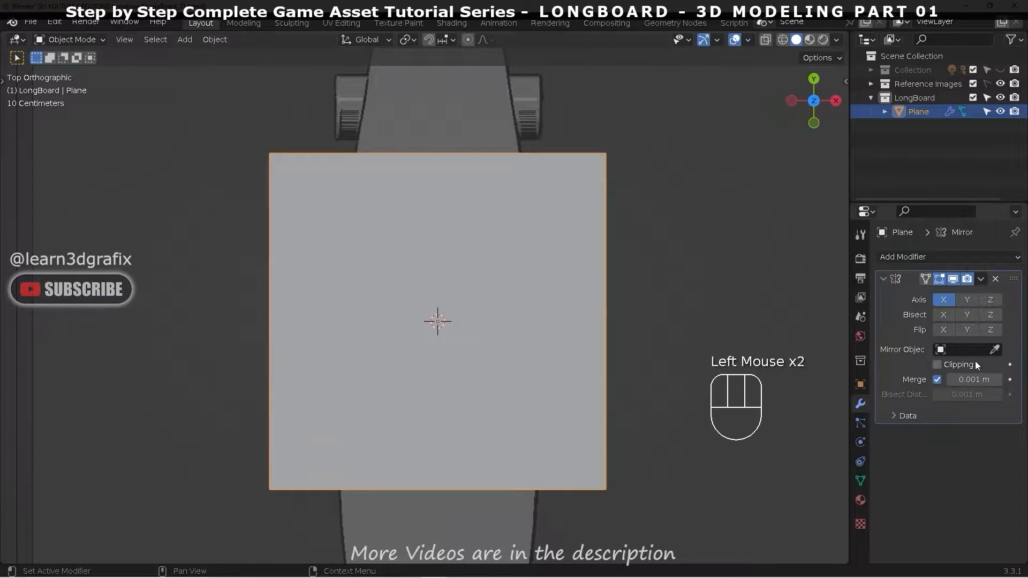
{"action": "middle_click_drag", "start_coordinate": [459, 336], "coordinate": [475, 325], "text": "shift"}
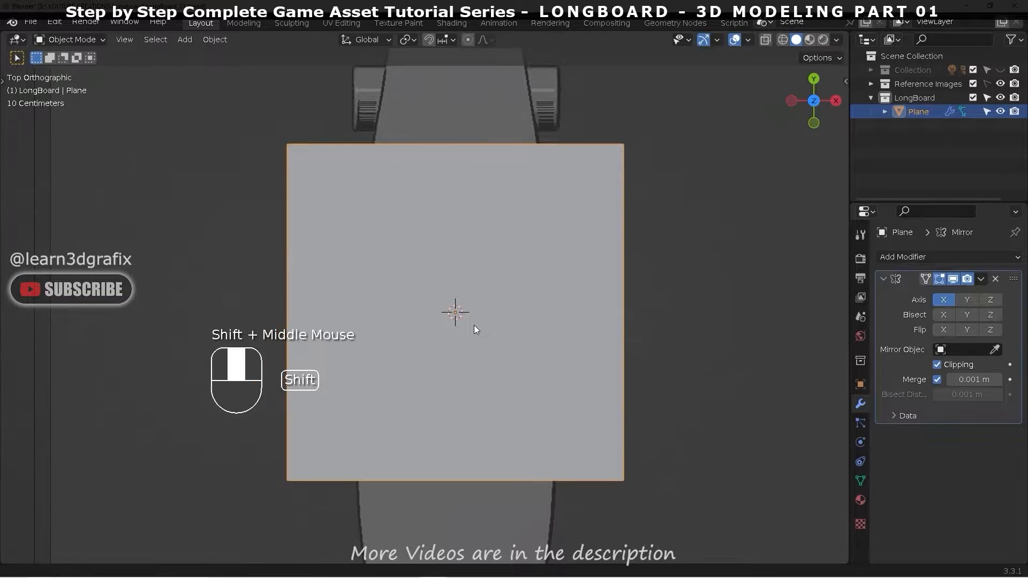
Step: Add a centred loop cut across the plane's width at the origin
{"action": "key", "text": "ctrl+alt+space"}
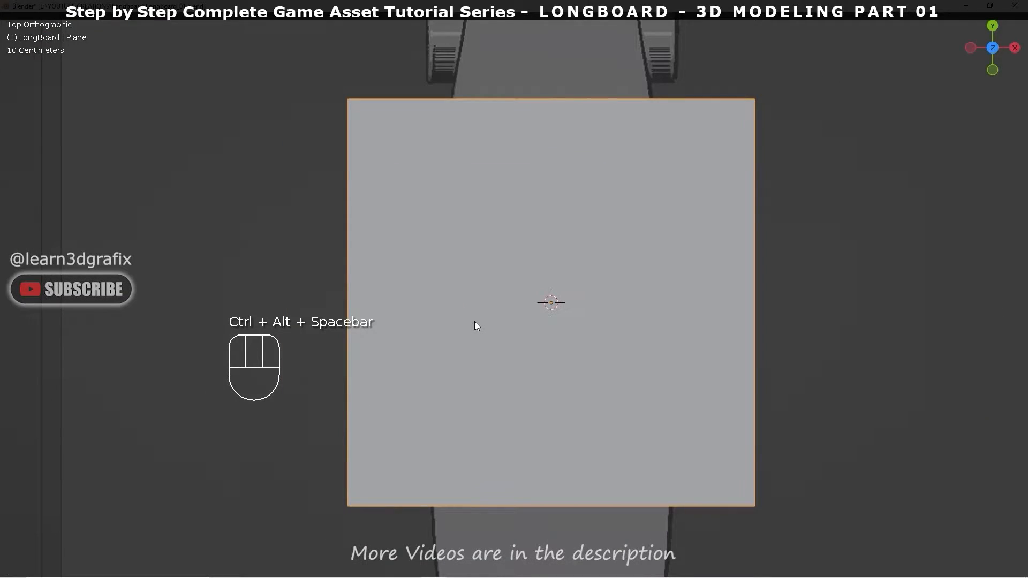
{"action": "key", "text": "Tab"}
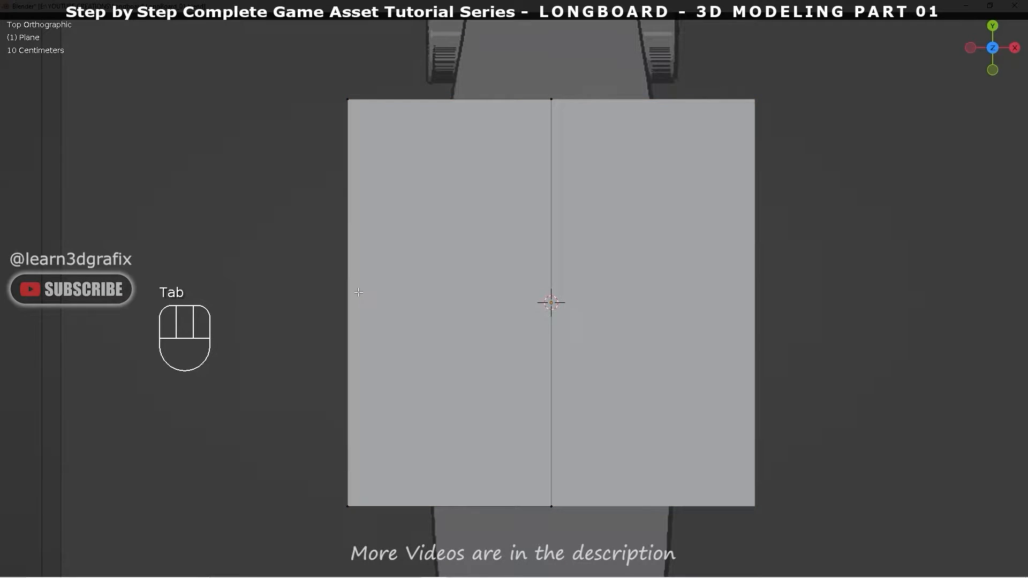
{"action": "key", "text": "ctrl+r"}
{"action": "left_click", "coordinate": [360, 294]}
{"action": "right_click", "coordinate": [360, 293]}
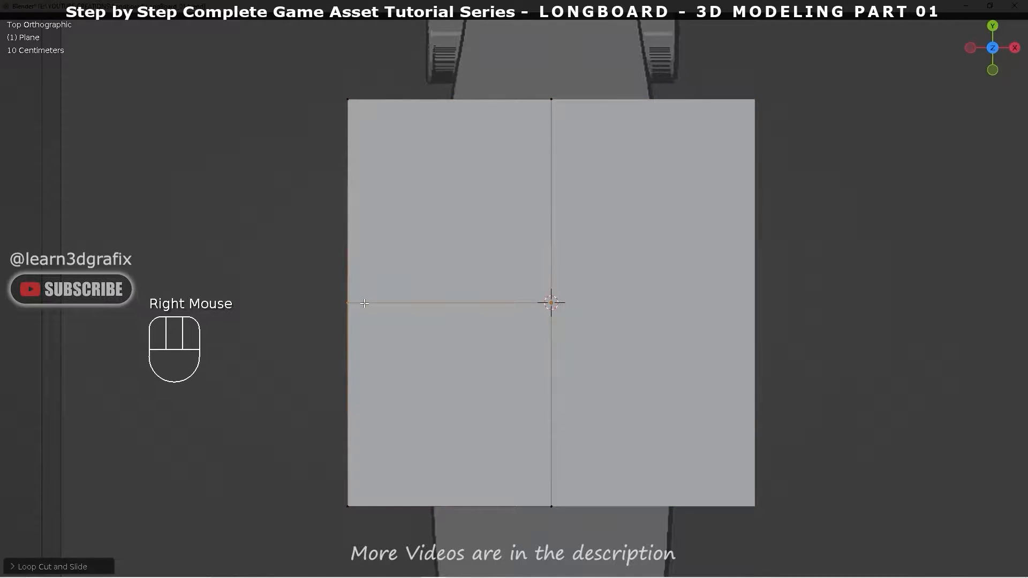
Step: Turn on X-ray and move the plane's outer side vertices inward along X to the board's widest outline
{"action": "scroll", "coordinate": [370, 305], "scroll_direction": "down", "scroll_amount": 1}
{"action": "key", "text": "alt+z"}
{"action": "scroll", "coordinate": [383, 315], "scroll_direction": "up", "scroll_amount": 1}
{"action": "scroll", "coordinate": [382, 315], "scroll_direction": "down", "scroll_amount": 1}
{"action": "left_click_drag", "start_coordinate": [307, 103], "coordinate": [358, 530]}
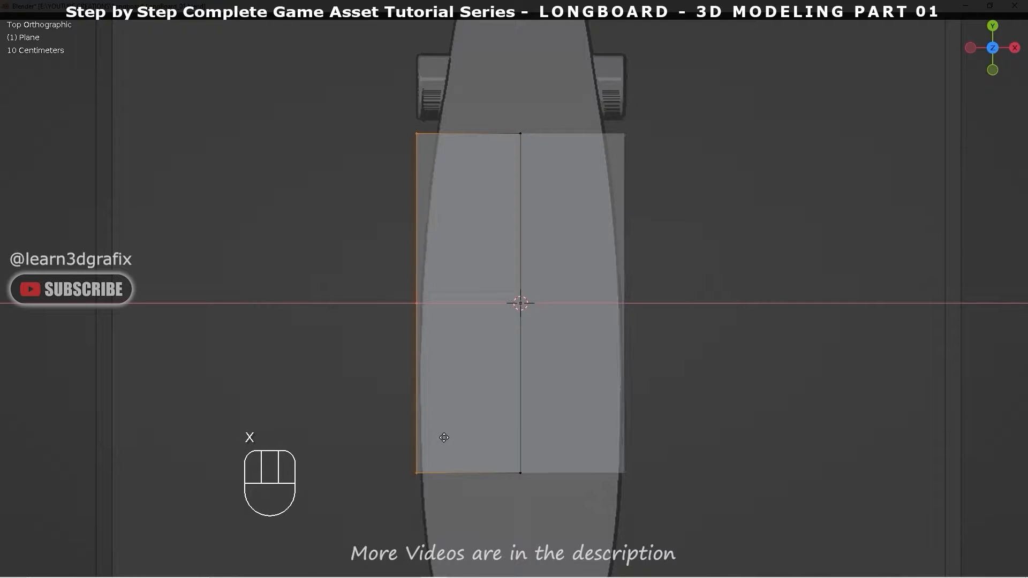
{"action": "left_click", "coordinate": [448, 415]}
Step: Move the plane's upper outer corner vertex inward along X onto the board's outline
{"action": "middle_click_drag", "start_coordinate": [448, 415], "coordinate": [429, 465], "text": "shift"}
{"action": "scroll", "coordinate": [408, 191], "scroll_direction": "up", "scroll_amount": 2}
{"action": "left_click_drag", "start_coordinate": [368, 184], "coordinate": [415, 225]}
{"action": "key", "text": "g"}
{"action": "key", "text": "x"}
{"action": "left_click", "coordinate": [452, 229]}
{"action": "scroll", "coordinate": [436, 264], "scroll_direction": "down", "scroll_amount": 4}
{"action": "middle_click_drag", "start_coordinate": [422, 497], "coordinate": [416, 320], "text": "shift"}
{"action": "scroll", "coordinate": [413, 435], "scroll_direction": "up", "scroll_amount": 5}
{"action": "scroll", "coordinate": [403, 405], "scroll_direction": "down", "scroll_amount": 5}
{"action": "scroll", "coordinate": [403, 405], "scroll_direction": "down", "scroll_amount": 3}
{"action": "scroll", "coordinate": [427, 312], "scroll_direction": "up", "scroll_amount": 1}
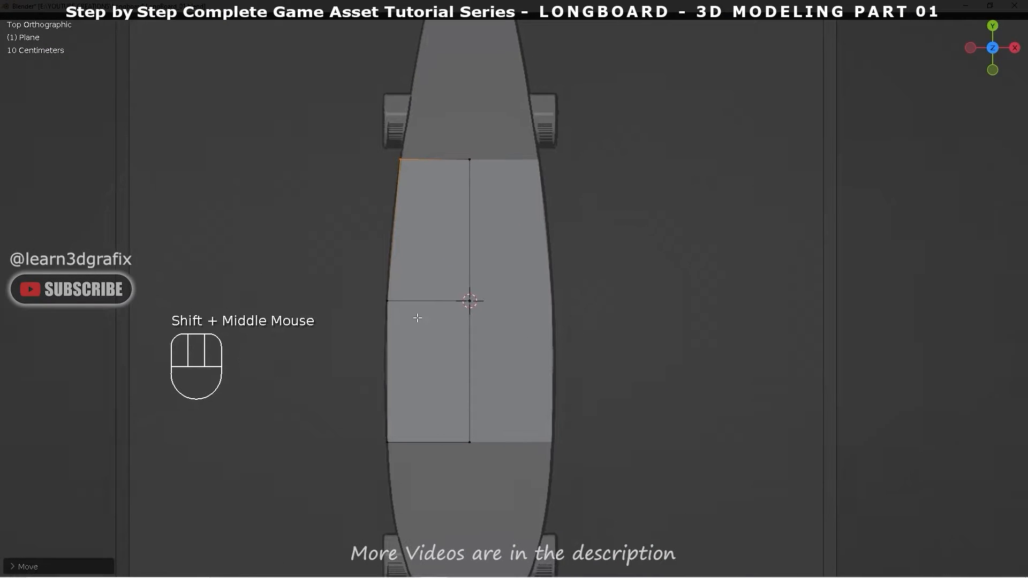